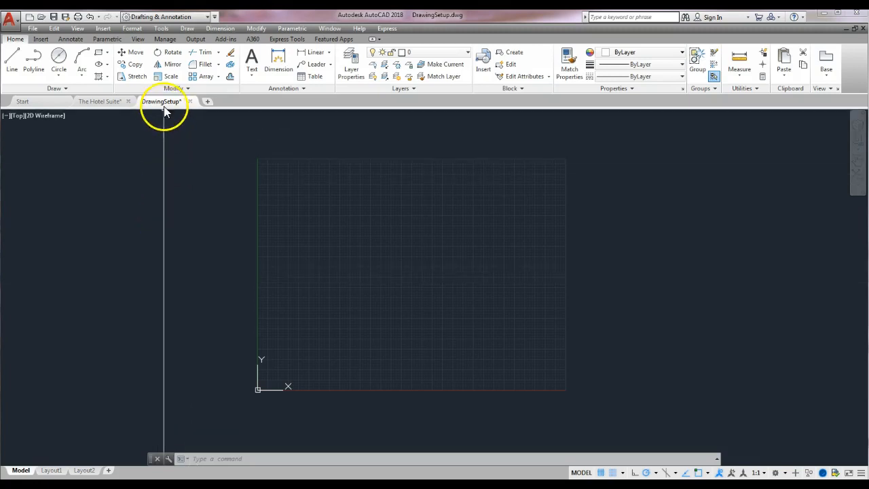
Set the snap spacing to 1/4" in both X and Y in the drafting settings
{"action": "mouse_move", "coordinate": [170, 111]}
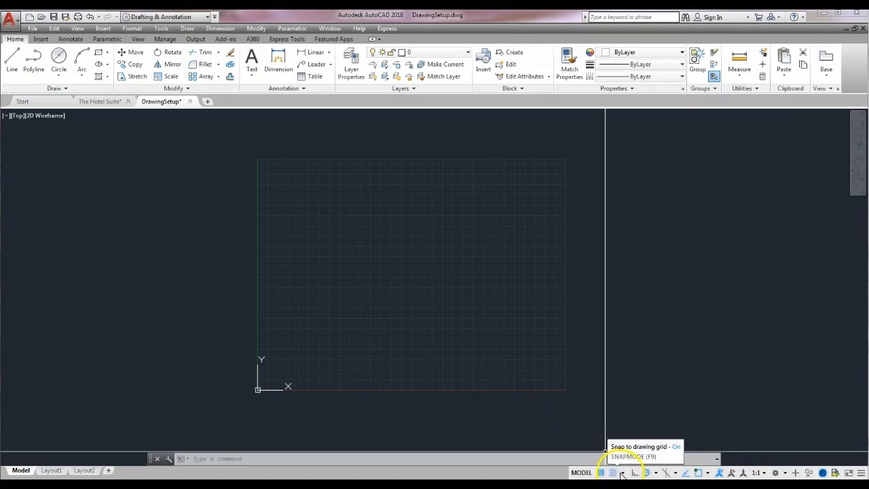
{"action": "left_click", "coordinate": [622, 474]}
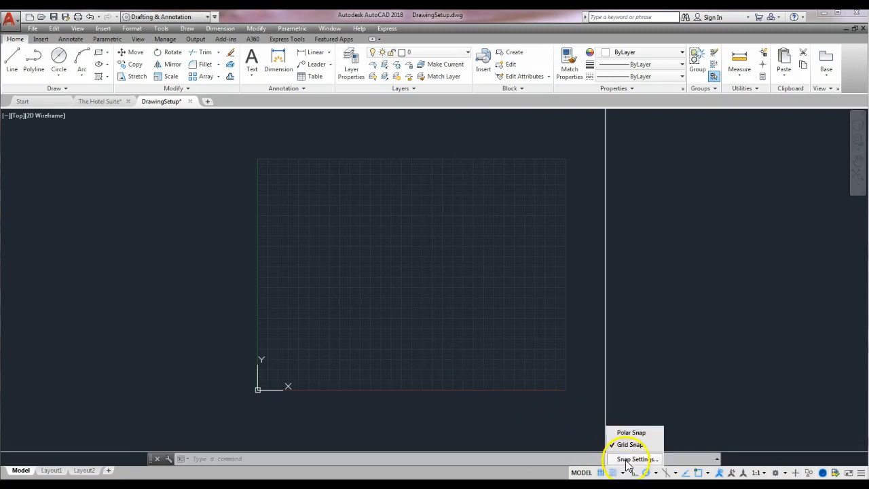
{"action": "left_click", "coordinate": [628, 460]}
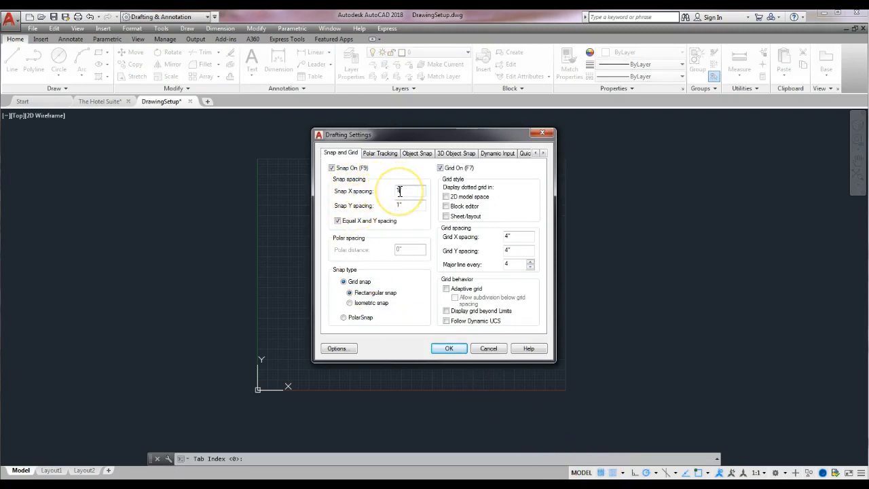
{"action": "left_click", "coordinate": [400, 191]}
{"action": "type", "text": "/4"}
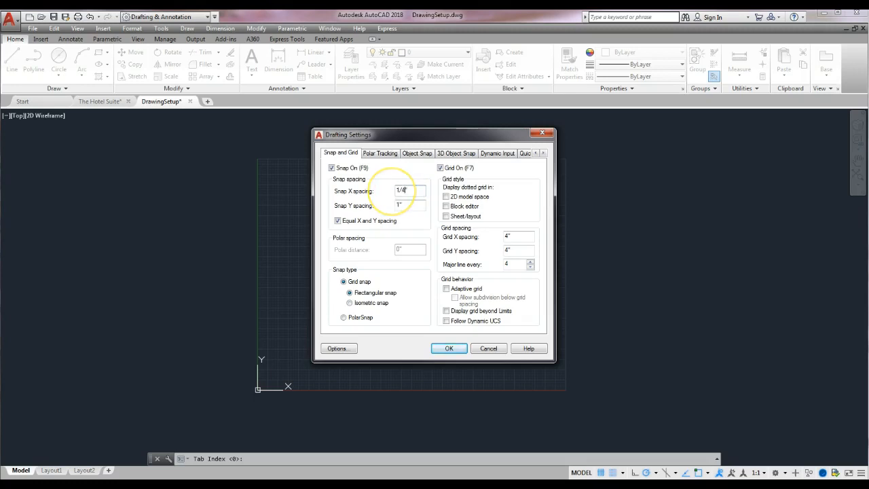
{"action": "left_click", "coordinate": [400, 205]}
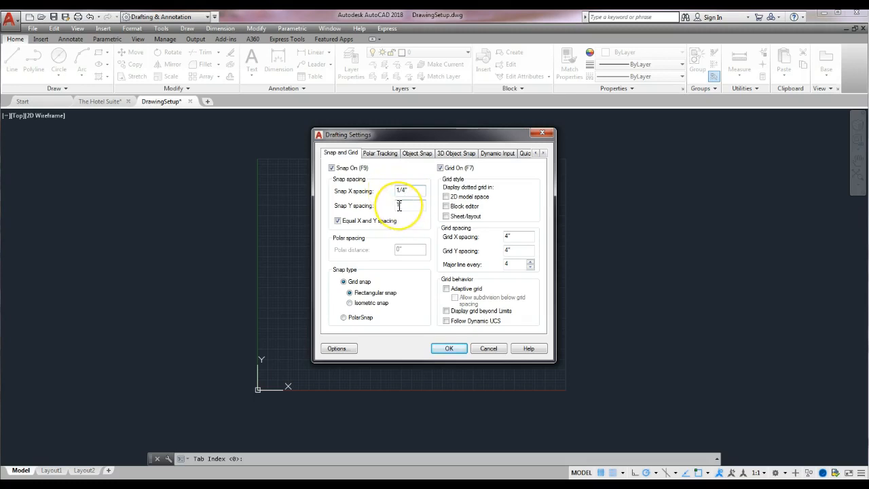
{"action": "left_click", "coordinate": [406, 205]}
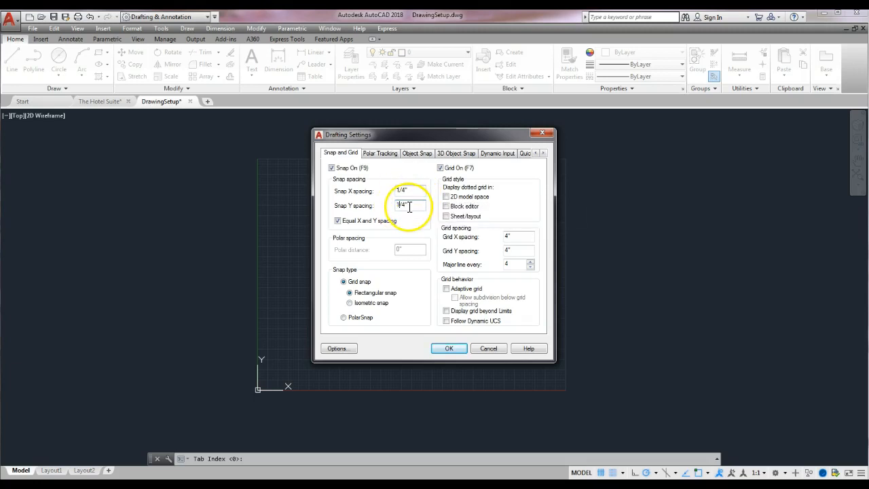
{"action": "left_click", "coordinate": [448, 349]}
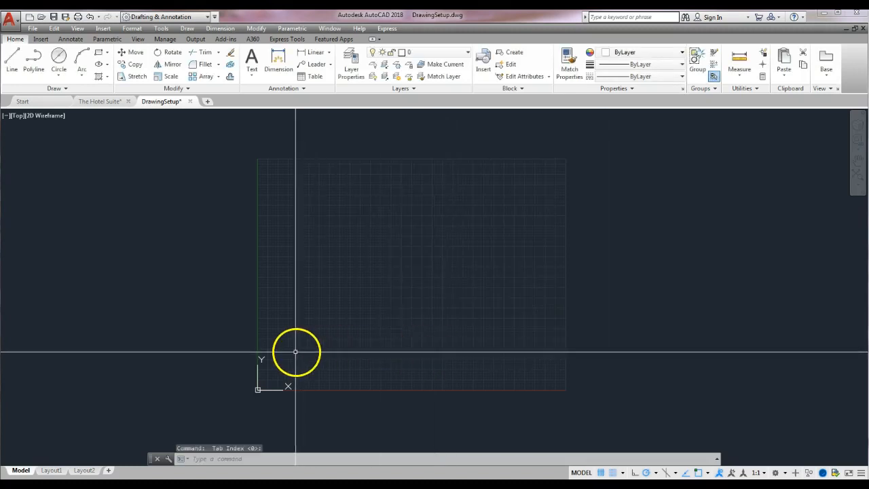
Draw a rectangle 36'8-1/2" wide and 13'6-3/4" high, starting from a lower-left corner just inside the grid's left edge
{"action": "scroll", "coordinate": [302, 342], "scroll_direction": "up", "scroll_amount": 2}
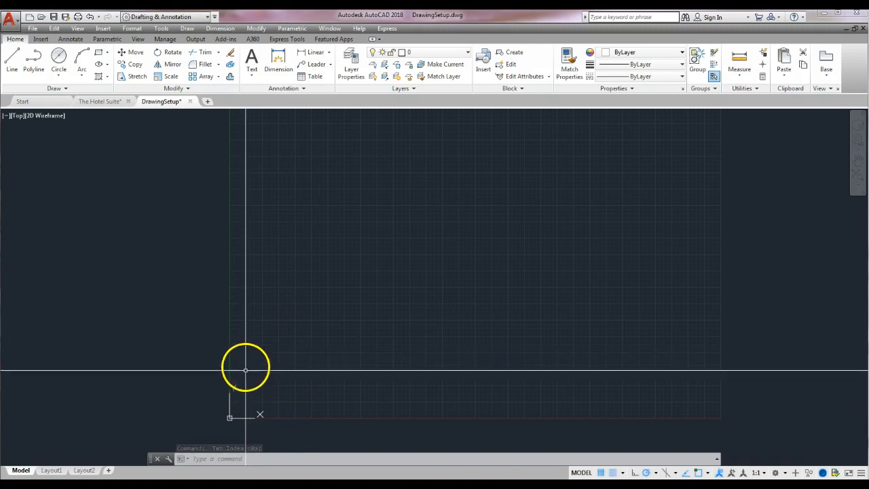
{"action": "scroll", "coordinate": [246, 248], "scroll_direction": "up", "scroll_amount": 5}
{"action": "scroll", "coordinate": [242, 323], "scroll_direction": "down", "scroll_amount": 4}
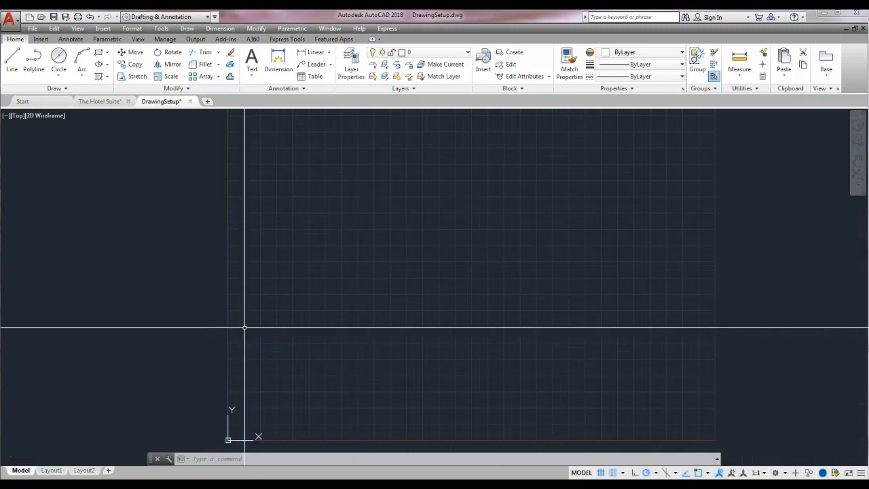
{"action": "scroll", "coordinate": [360, 373], "scroll_direction": "down", "scroll_amount": 3}
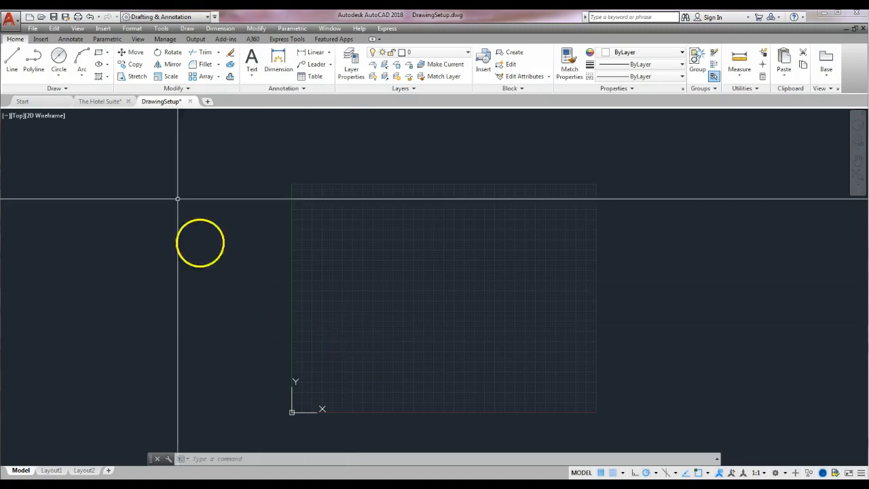
{"action": "left_click", "coordinate": [100, 54]}
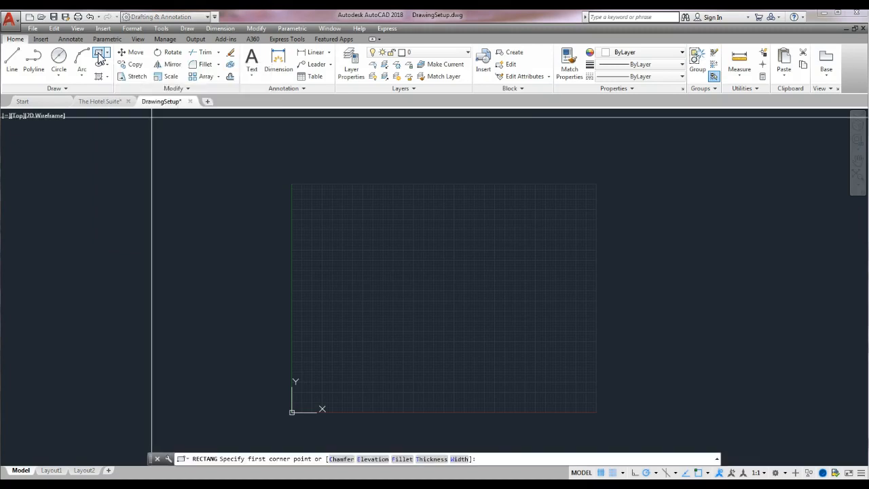
{"action": "left_click", "coordinate": [303, 364]}
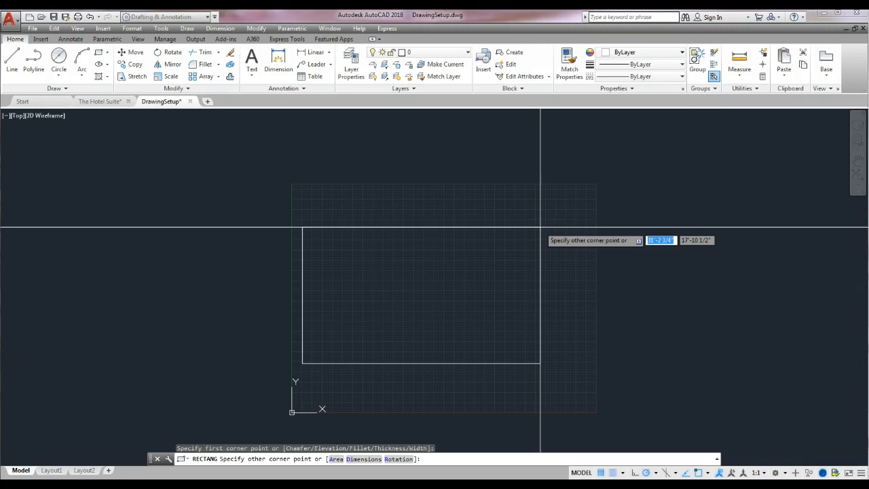
{"action": "type", "text": "36"}
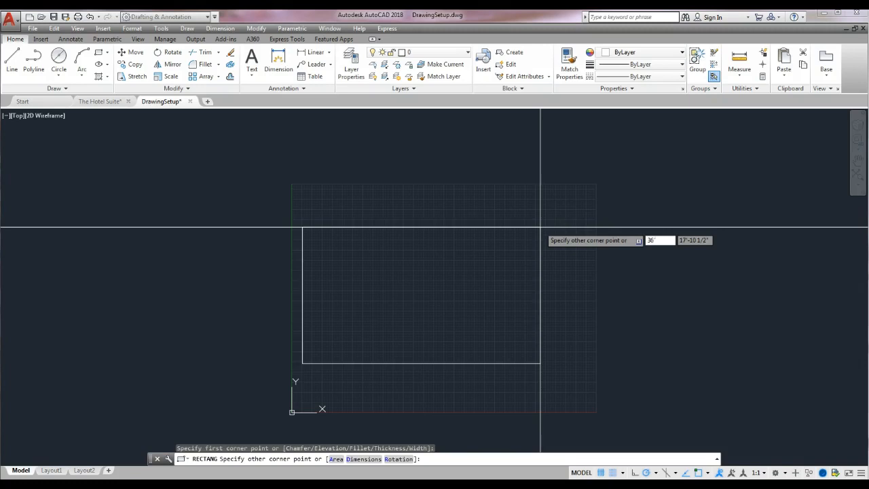
{"action": "type", "text": "'8-1/2"}
{"action": "key", "text": "Tab"}
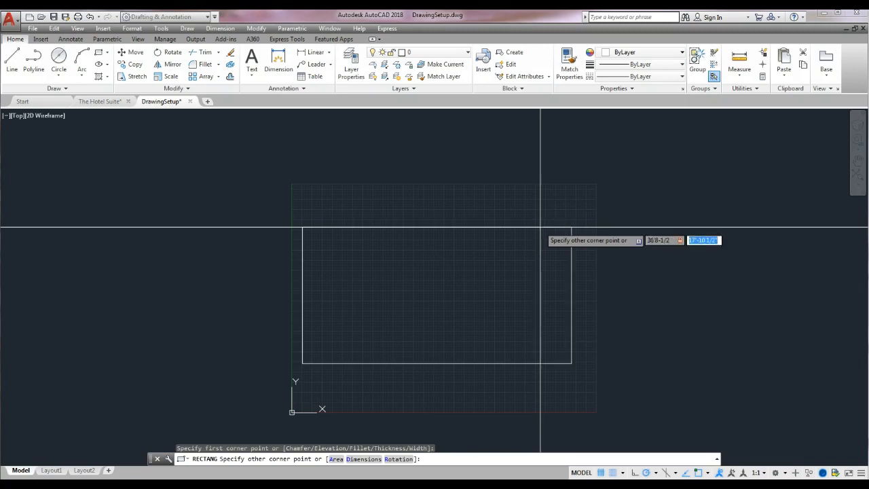
{"action": "type", "text": "13'6-3/4"}
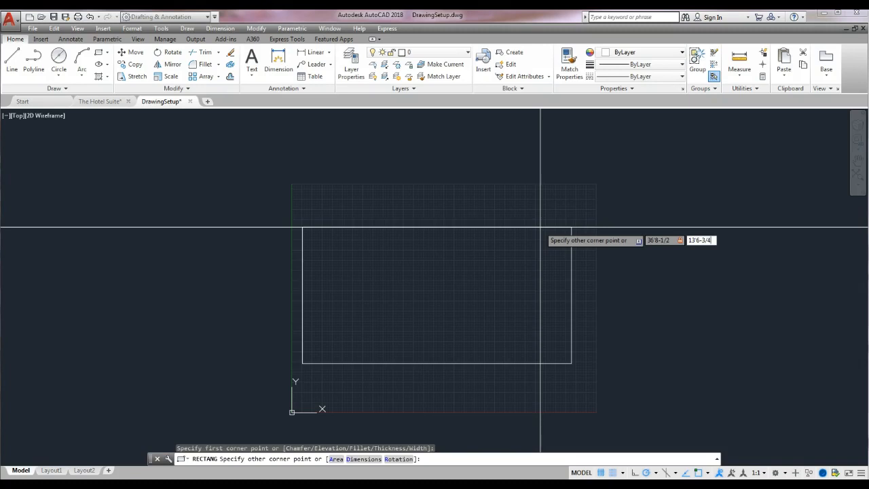
{"action": "key", "text": "Return"}
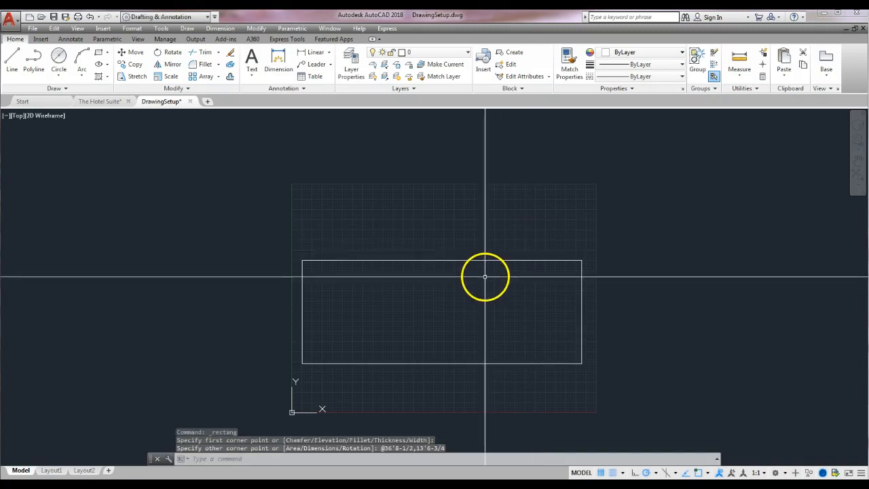
Offset the rectangle 6" outward to form the wall thickness
{"action": "scroll", "coordinate": [483, 279], "scroll_direction": "up", "scroll_amount": 2}
{"action": "middle_click_drag", "start_coordinate": [483, 280], "coordinate": [546, 237]}
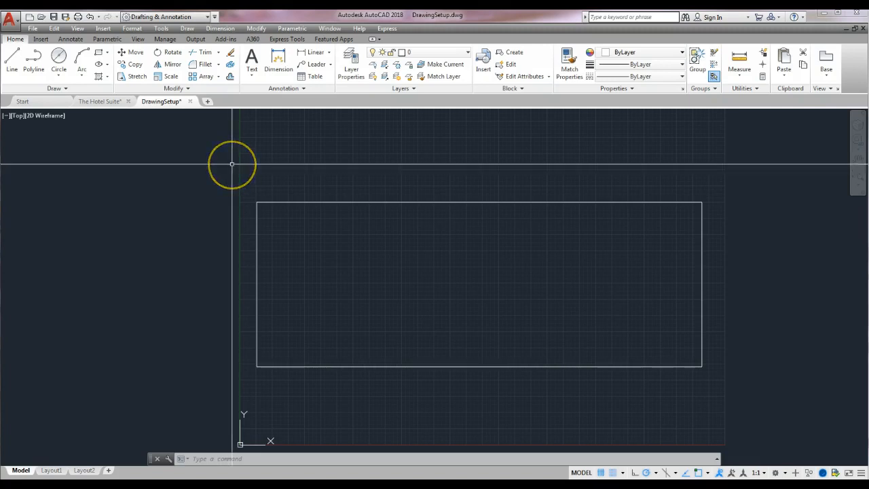
{"action": "type", "text": "o"}
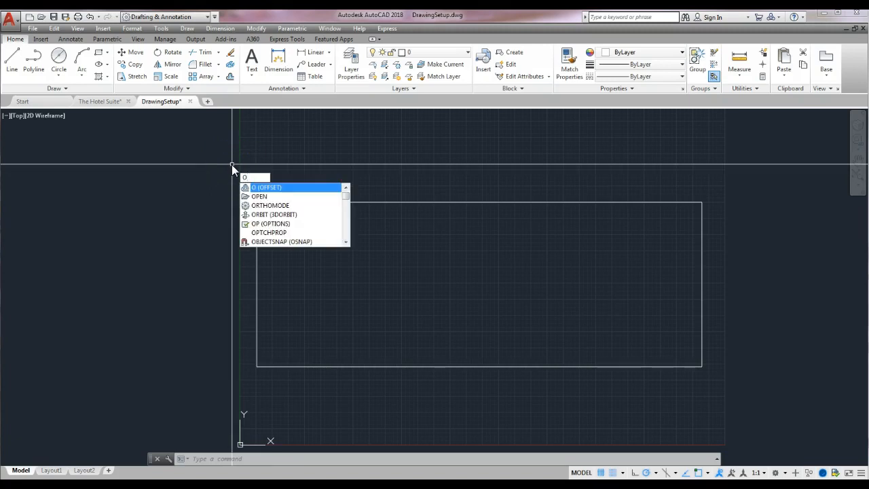
{"action": "key", "text": "Return"}
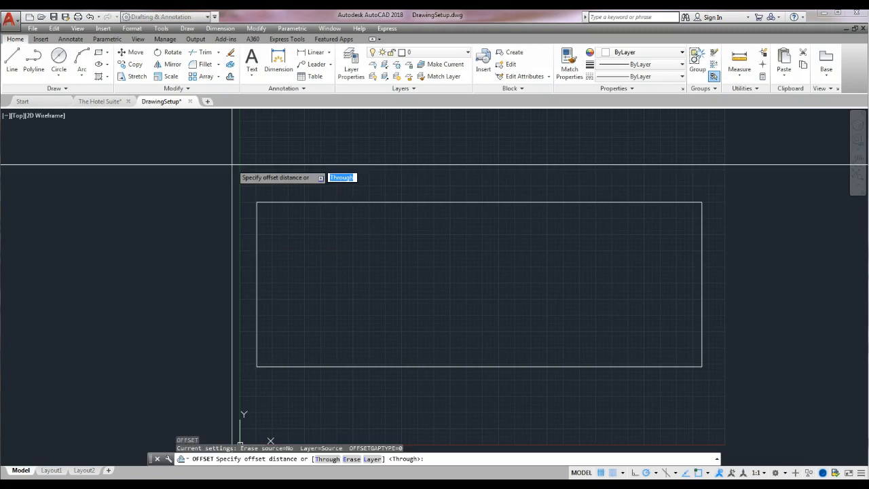
{"action": "type", "text": "6"}
{"action": "key", "text": "Return"}
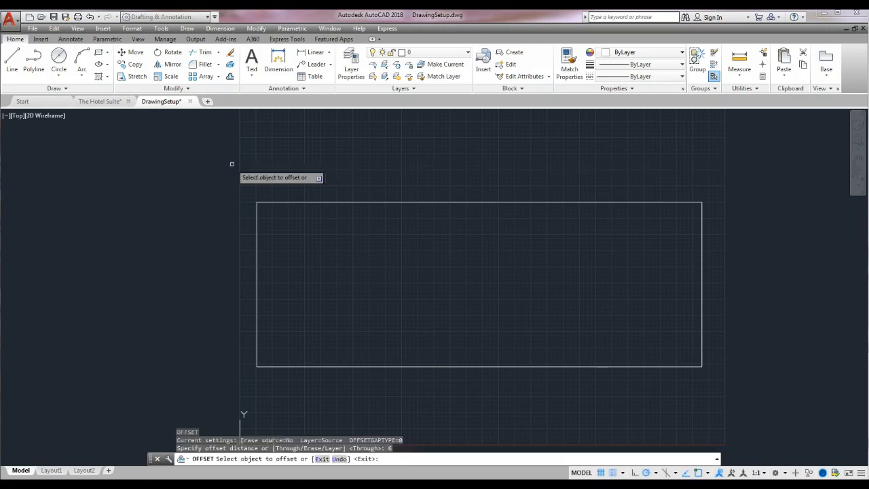
{"action": "left_click", "coordinate": [312, 202]}
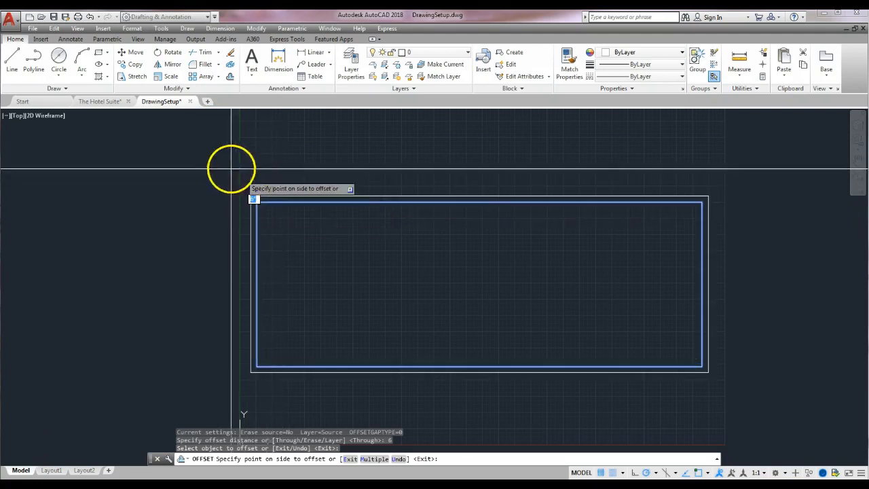
{"action": "left_click", "coordinate": [199, 145]}
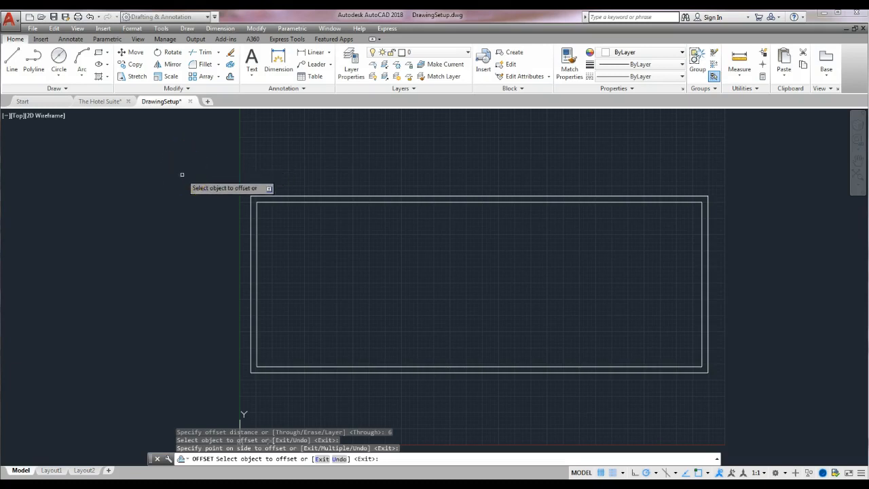
{"action": "left_click", "coordinate": [334, 175]}
{"action": "key", "text": "Return"}
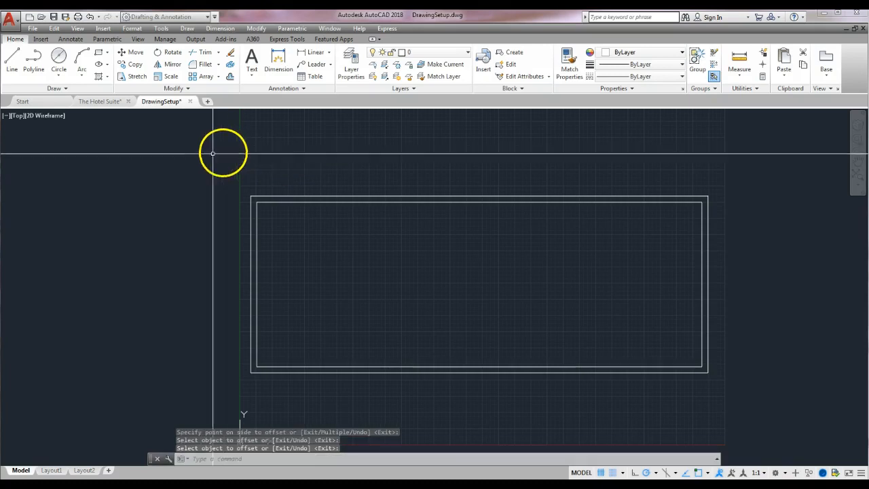
{"action": "key", "text": "Escape"}
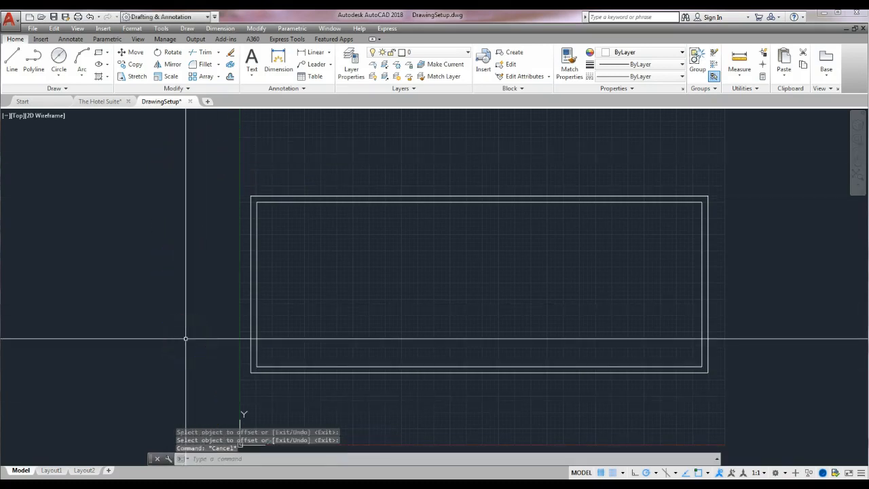
{"action": "key", "text": "Escape"}
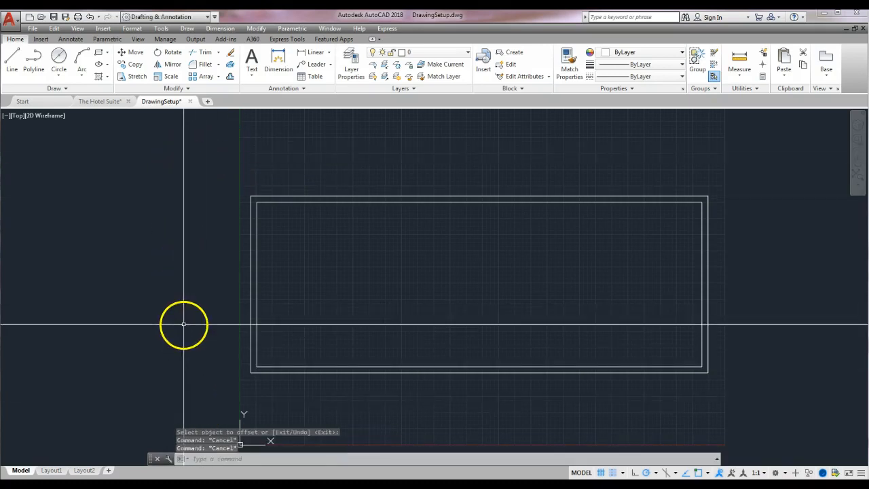
Explode both rectangles into separate lines and check that individual edges can be selected
{"action": "left_click", "coordinate": [339, 164]}
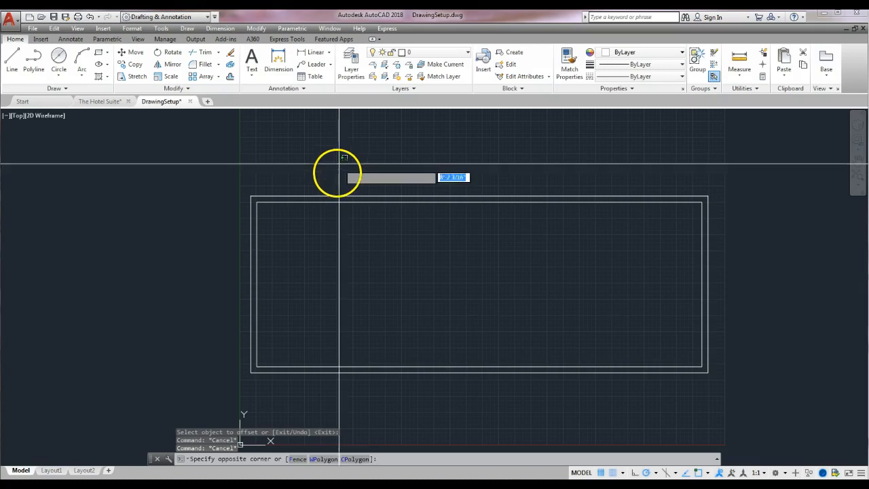
{"action": "left_click", "coordinate": [294, 234]}
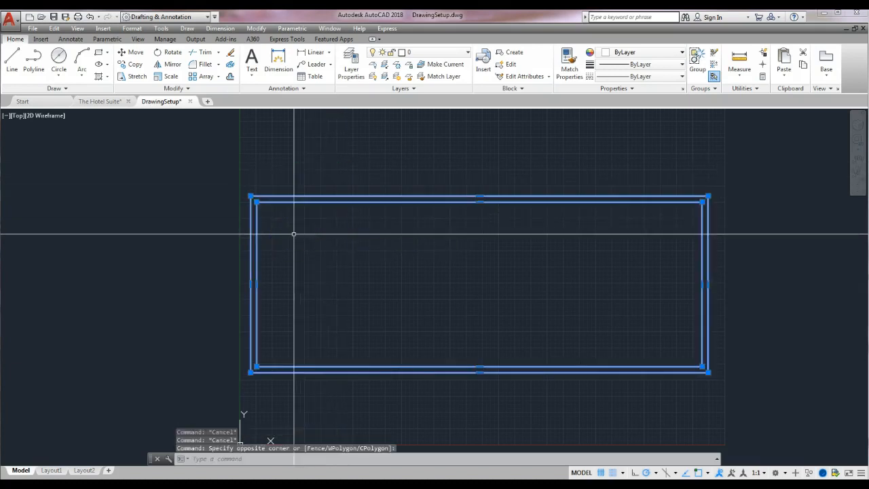
{"action": "key", "text": "Escape"}
{"action": "left_click", "coordinate": [230, 68]}
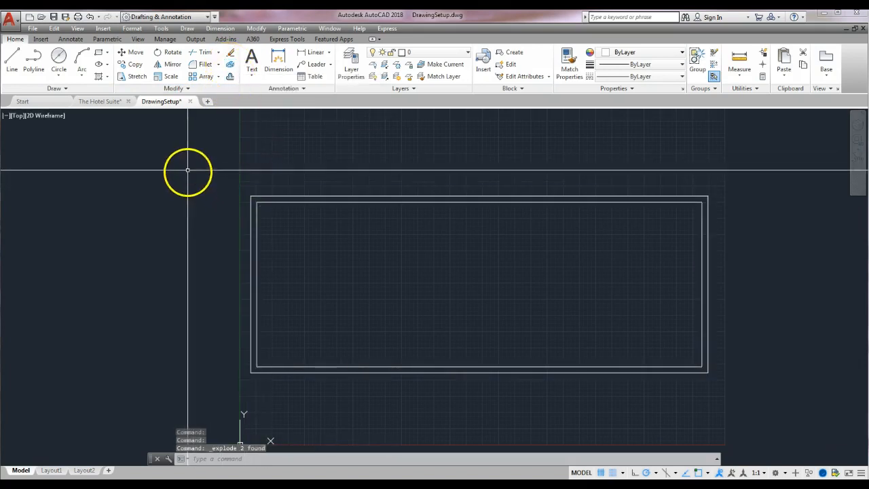
{"action": "left_click", "coordinate": [308, 196]}
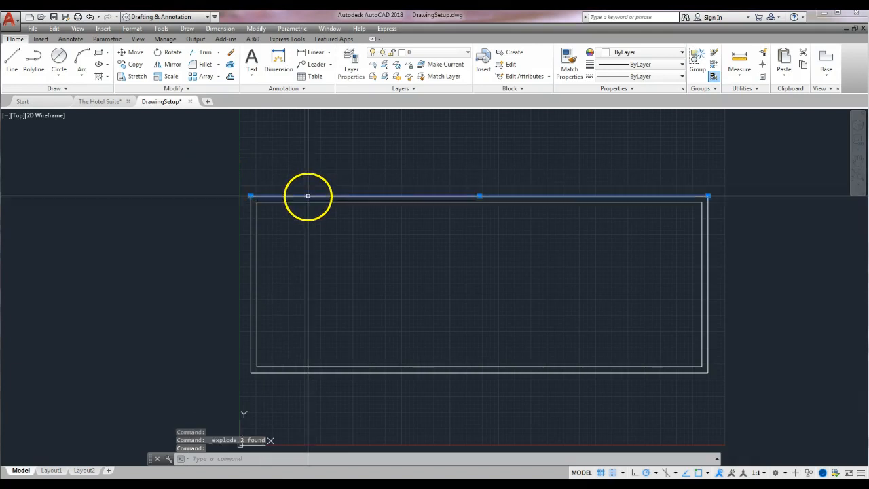
{"action": "left_click", "coordinate": [309, 202]}
{"action": "left_click", "coordinate": [257, 223]}
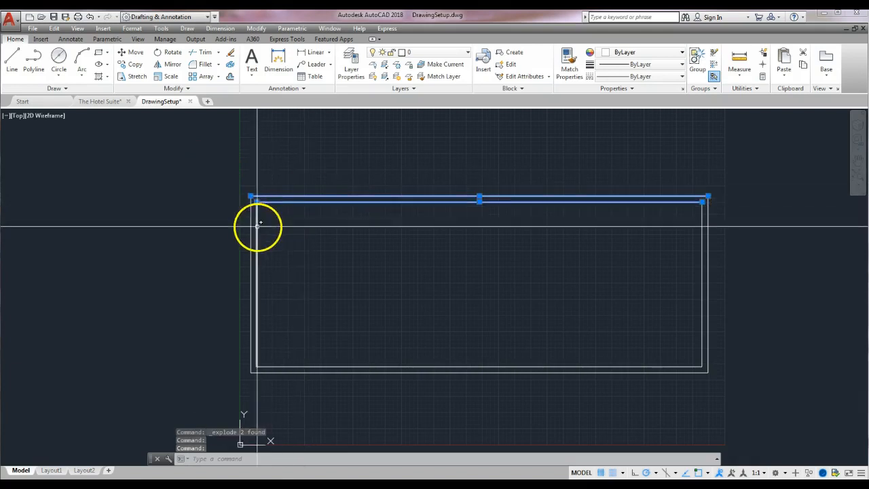
{"action": "key", "text": "Escape"}
{"action": "key", "text": "Escape"}
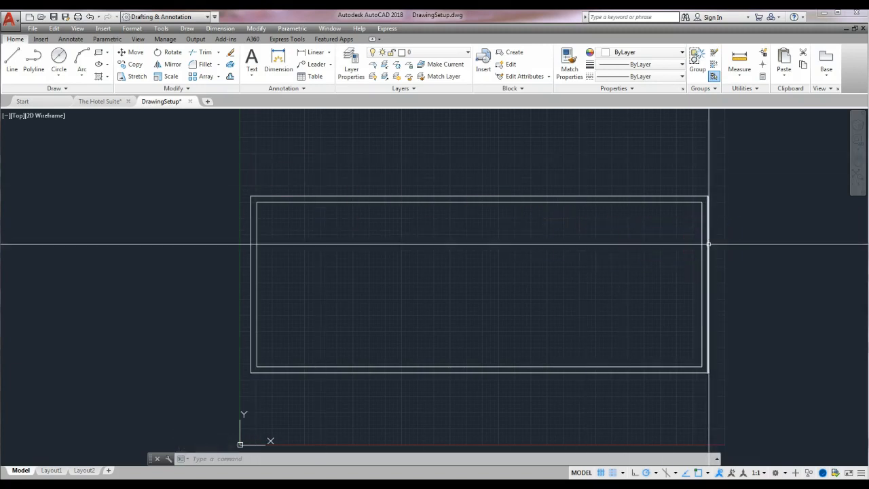
Erase the right vertical line of the outer rectangle
{"action": "mouse_move", "coordinate": [707, 247]}
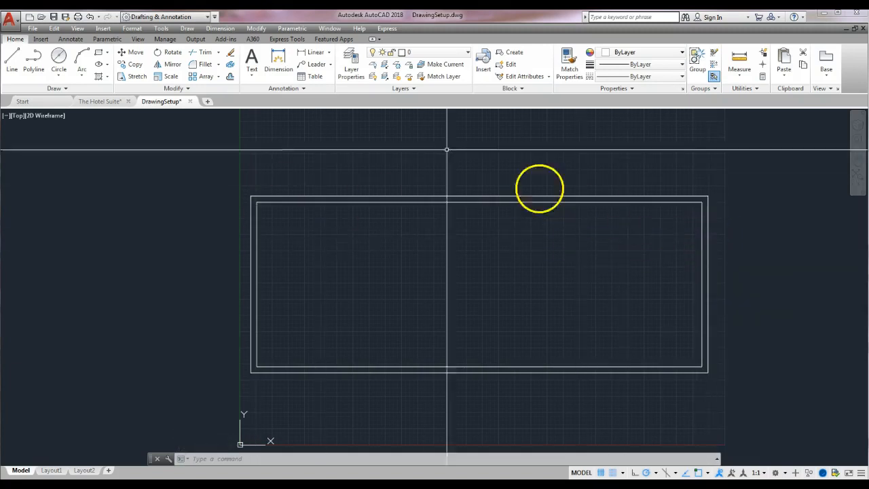
{"action": "left_click", "coordinate": [231, 53]}
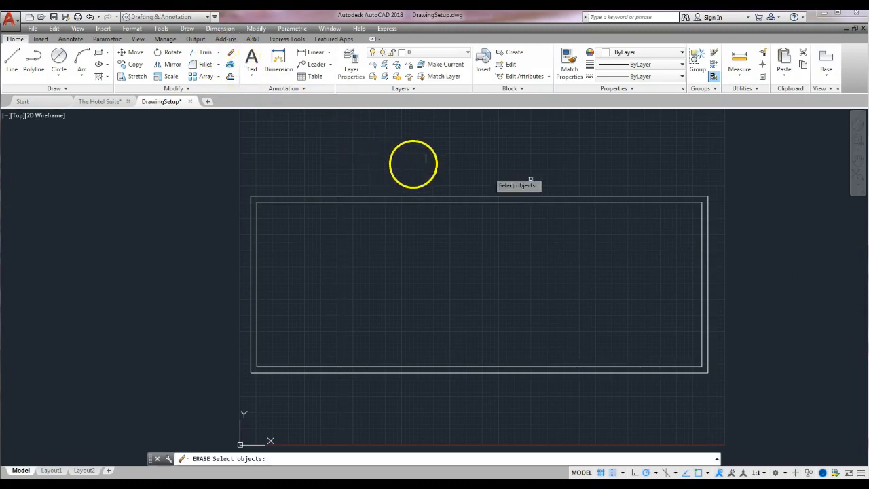
{"action": "left_click", "coordinate": [709, 239]}
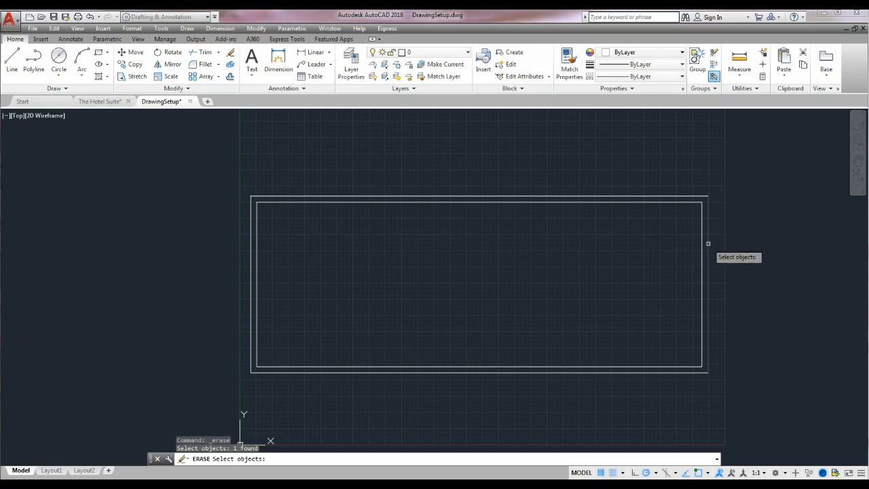
{"action": "key", "text": "Return"}
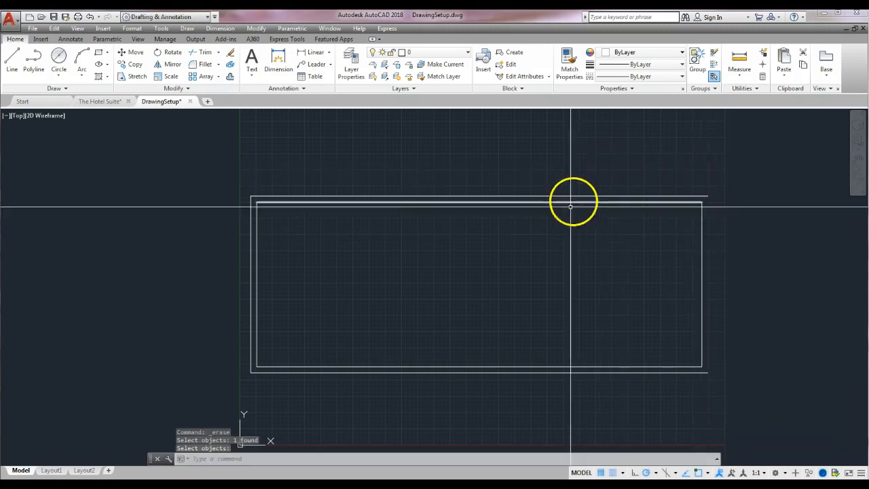
Add a vertical construction line offset 9" outward from the inner rectangle's right line
{"action": "mouse_move", "coordinate": [588, 254]}
{"action": "middle_mouse_down"}
{"action": "mouse_move", "coordinate": [539, 221]}
{"action": "mouse_move", "coordinate": [523, 225]}
{"action": "middle_mouse_up"}
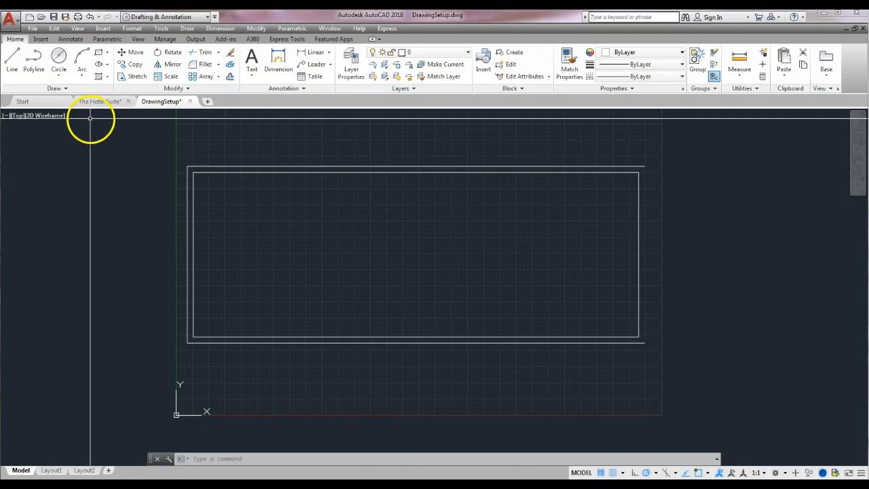
{"action": "left_click", "coordinate": [61, 89]}
{"action": "left_click", "coordinate": [35, 102]}
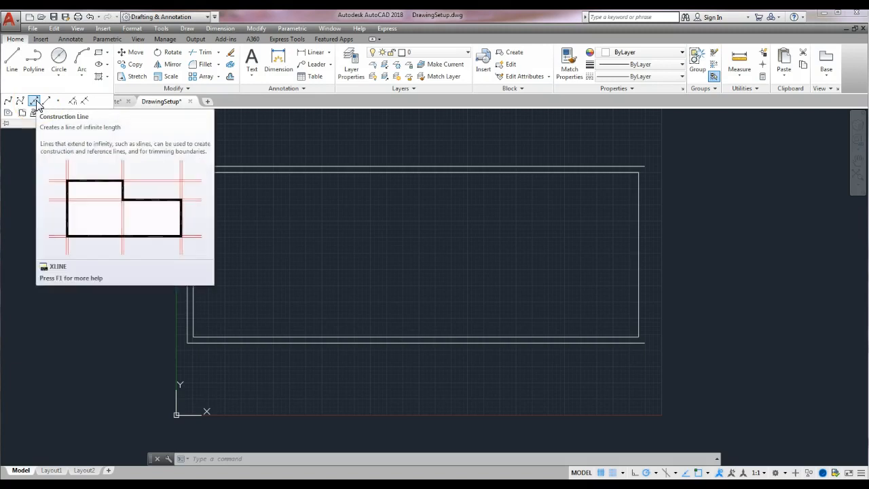
{"action": "left_click", "coordinate": [35, 101]}
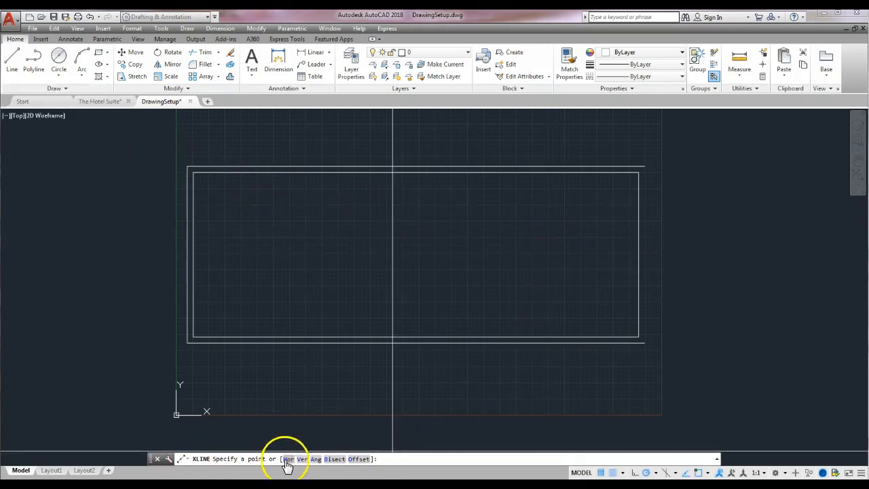
{"action": "left_click", "coordinate": [359, 459]}
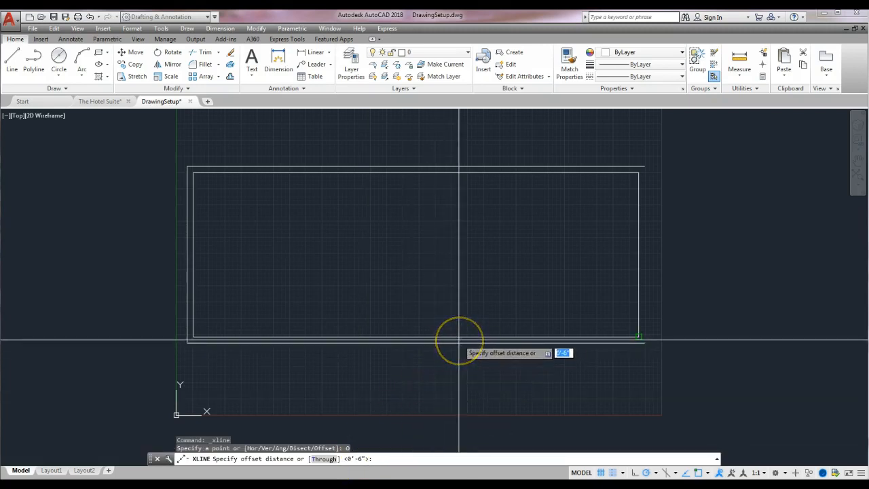
{"action": "type", "text": "9"}
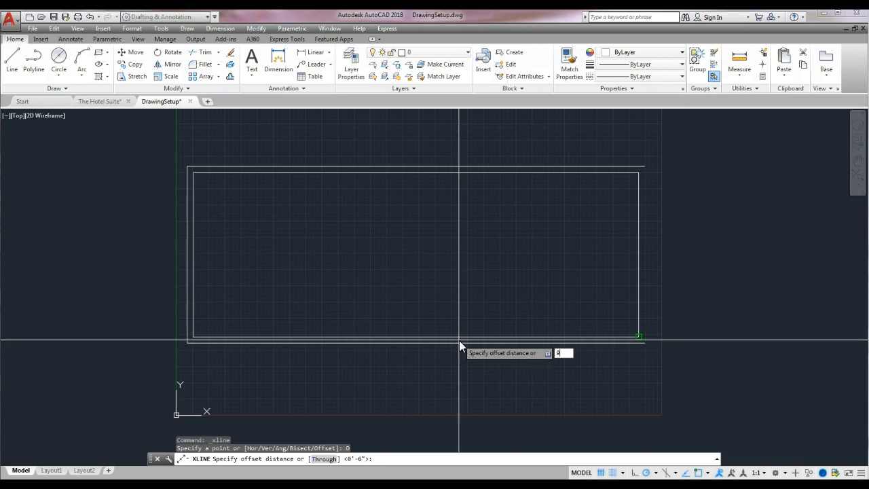
{"action": "key", "text": "Return"}
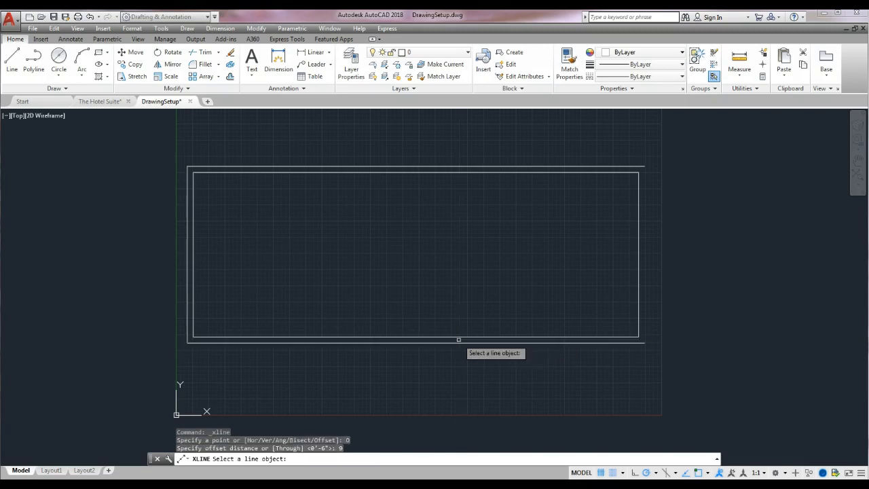
{"action": "left_click", "coordinate": [638, 234]}
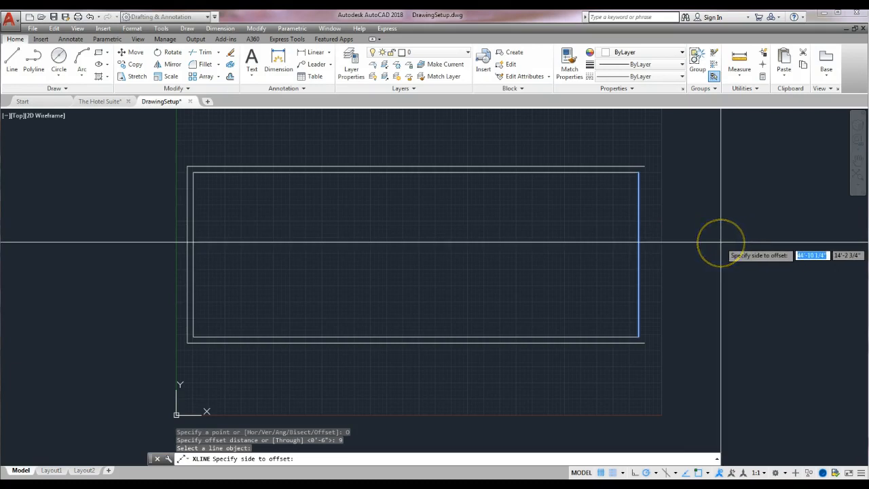
{"action": "left_click", "coordinate": [721, 242]}
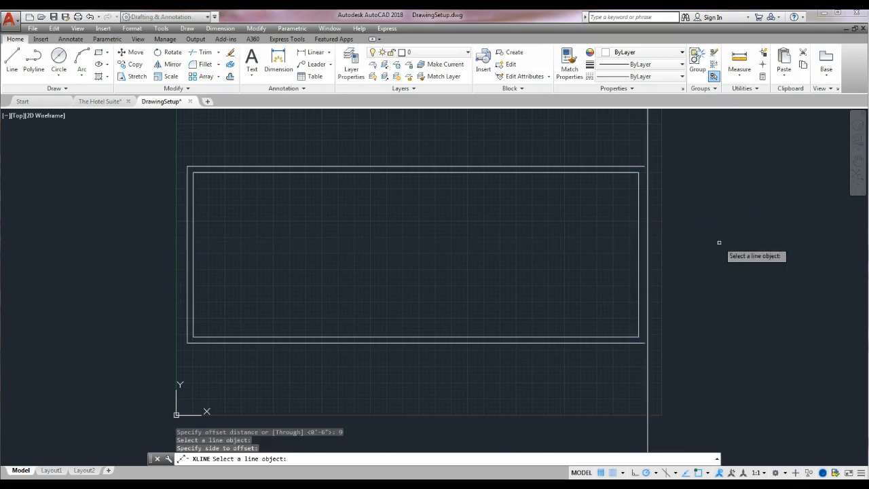
{"action": "left_click", "coordinate": [715, 243]}
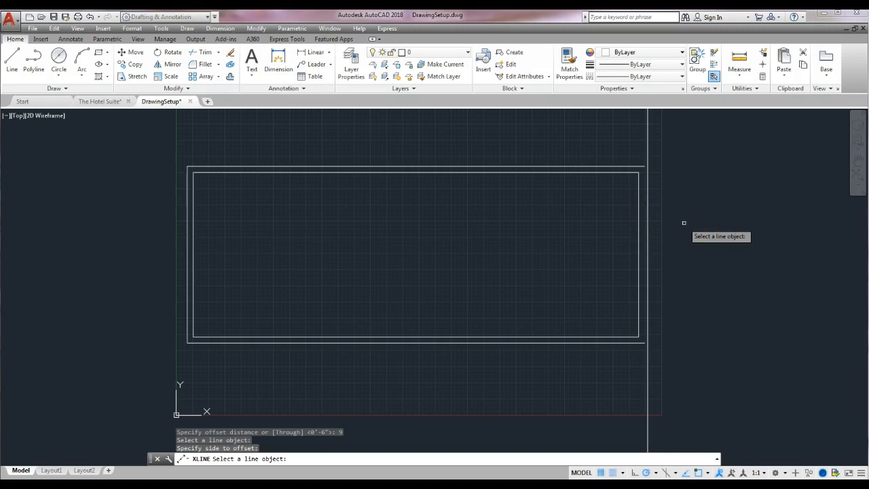
{"action": "key", "text": "Escape"}
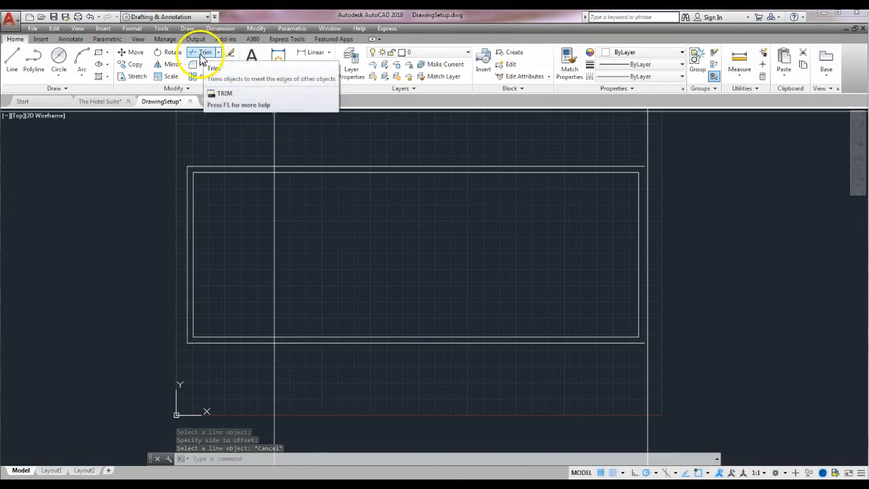
Extend the outer rectangle's top and bottom lines to the vertical construction line
{"action": "left_click", "coordinate": [218, 53]}
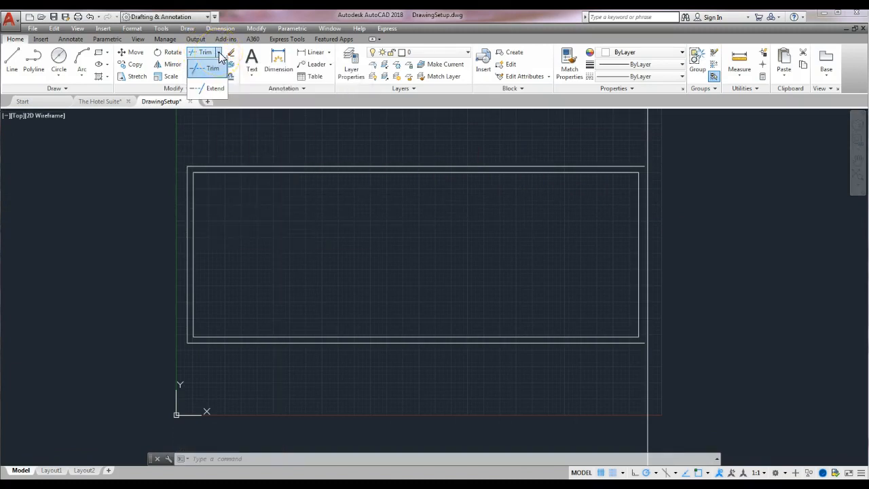
{"action": "left_click", "coordinate": [216, 90]}
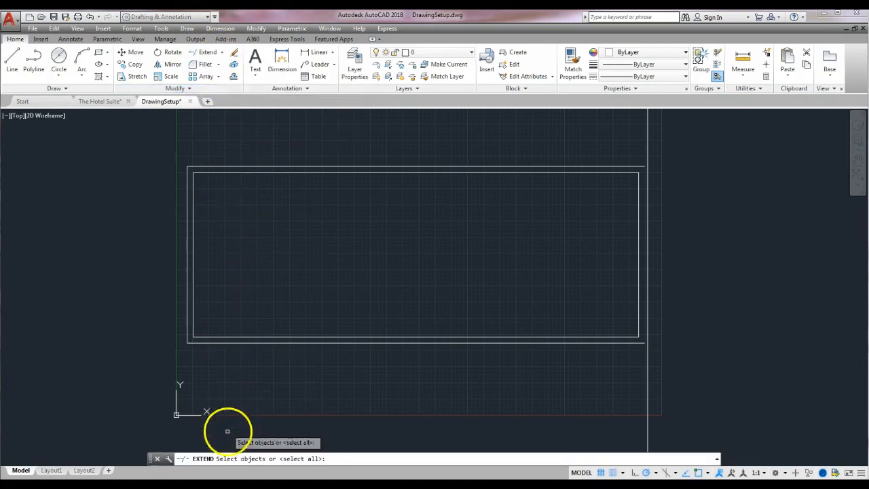
{"action": "left_click", "coordinate": [648, 149]}
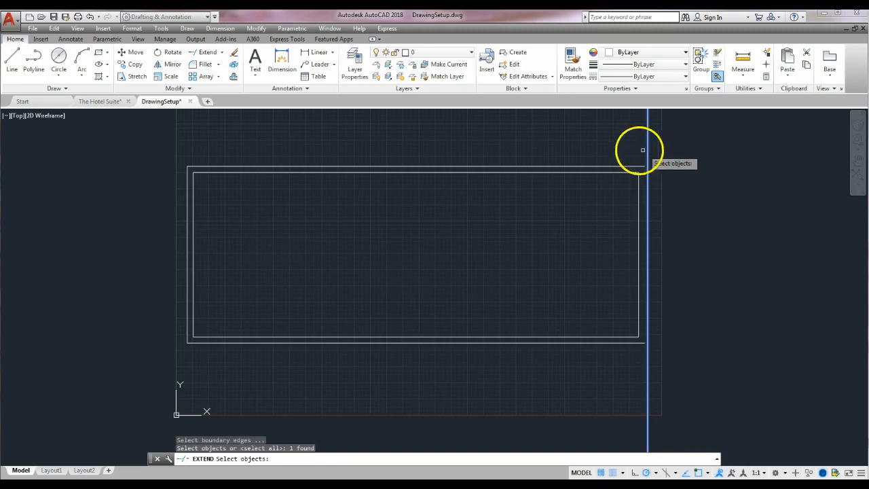
{"action": "key", "text": "Return"}
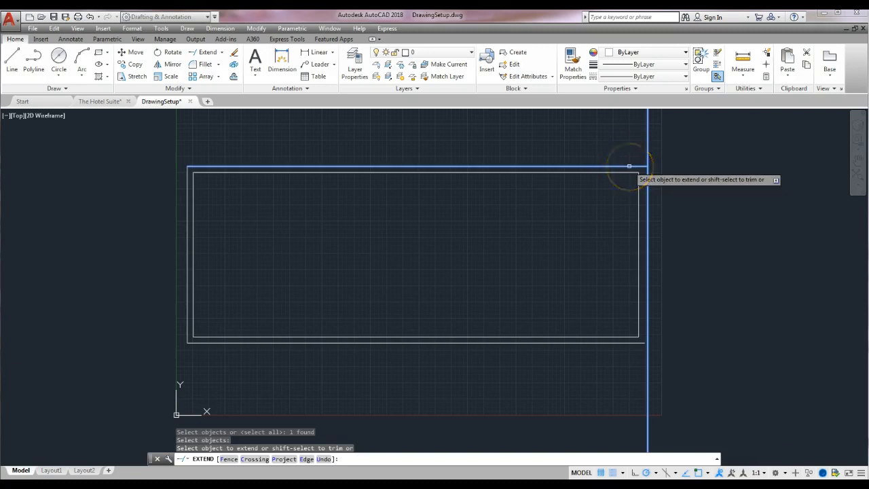
{"action": "left_click", "coordinate": [629, 165]}
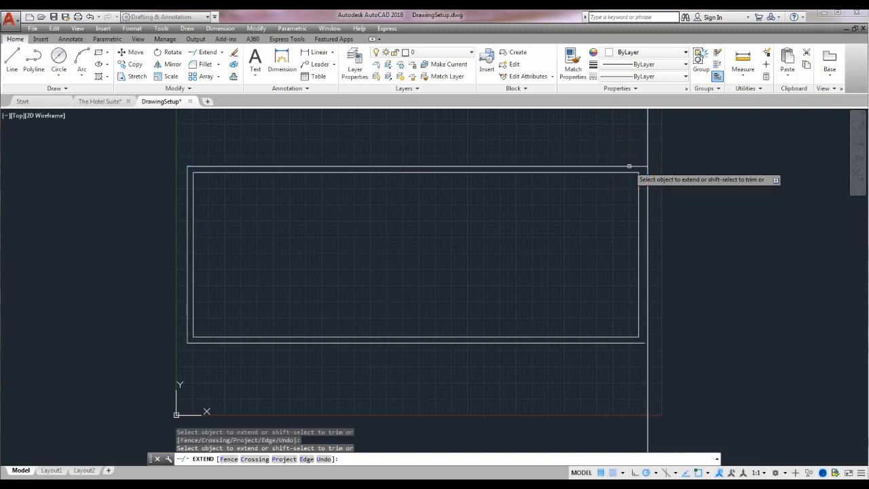
{"action": "left_click", "coordinate": [631, 343]}
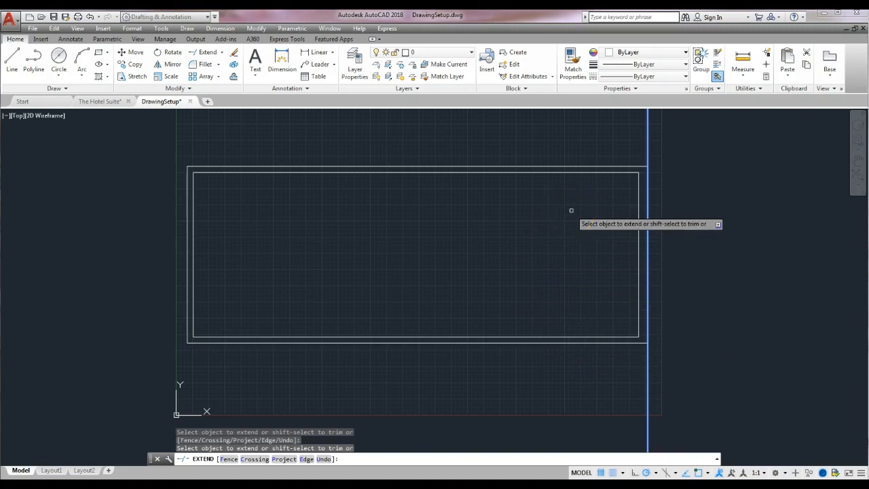
{"action": "key", "text": "Return"}
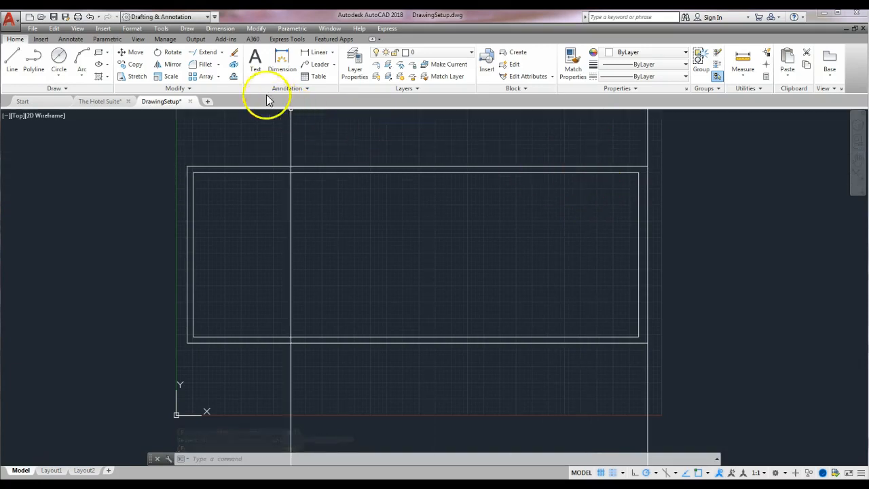
Trim the vertical construction line above and below the outer rectangle, using the lines at the right end as cutting edges
{"action": "left_click", "coordinate": [211, 58]}
{"action": "left_click", "coordinate": [222, 53]}
{"action": "left_click", "coordinate": [214, 70]}
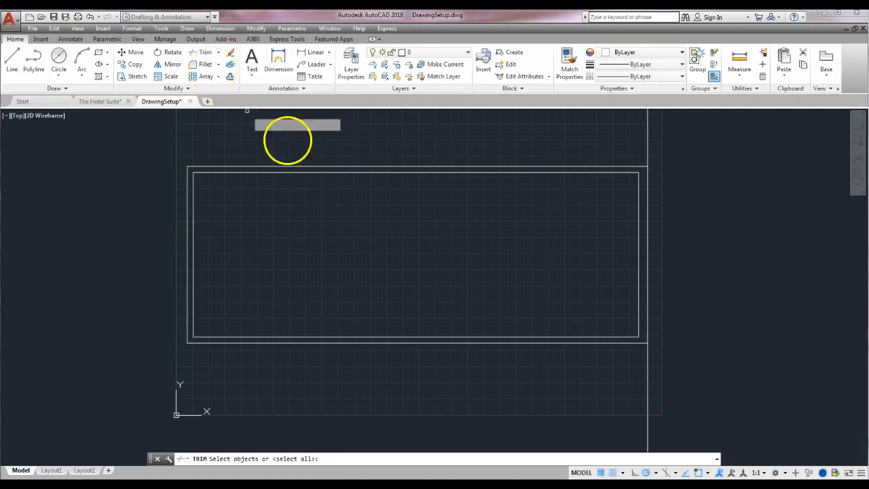
{"action": "left_click", "coordinate": [685, 139]}
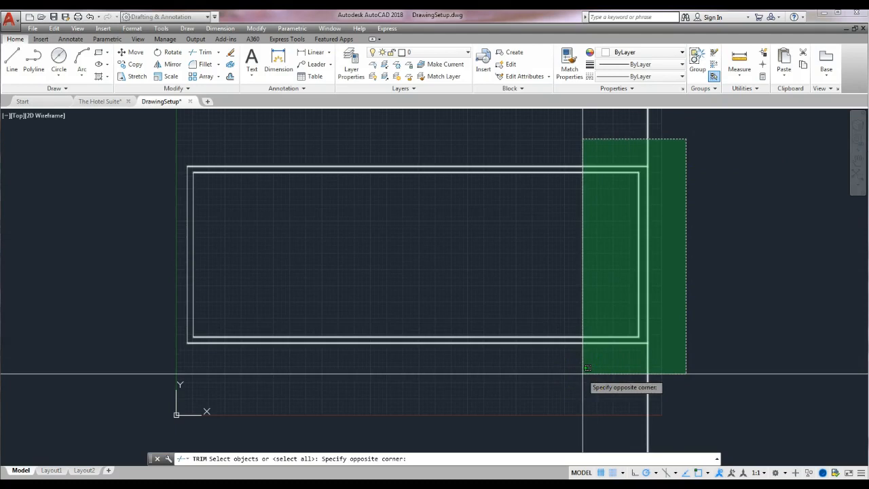
{"action": "left_click", "coordinate": [587, 367]}
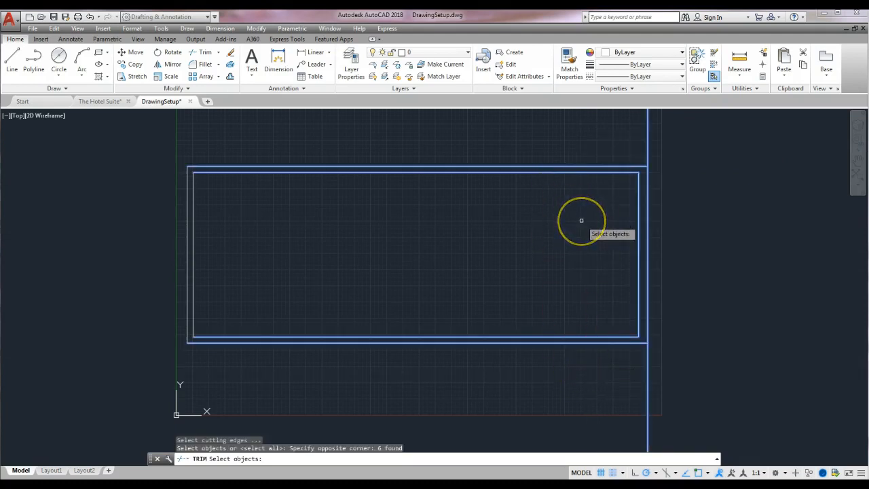
{"action": "key", "text": "Return"}
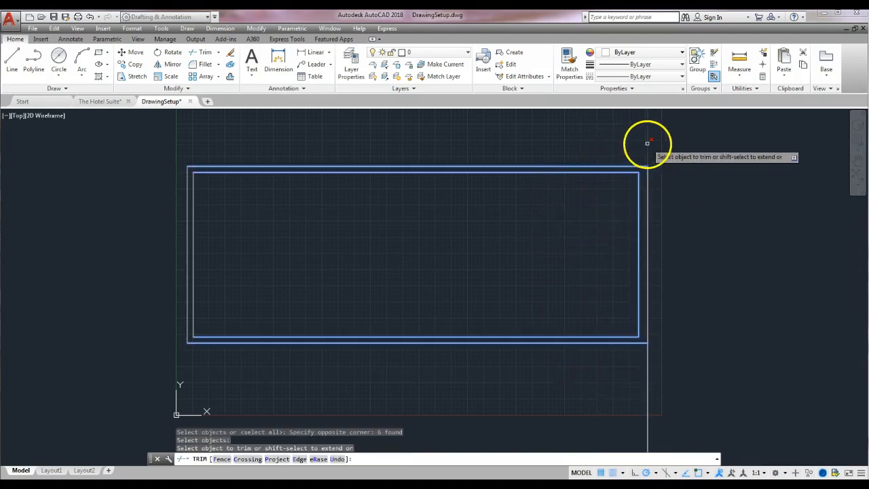
{"action": "left_click", "coordinate": [648, 142]}
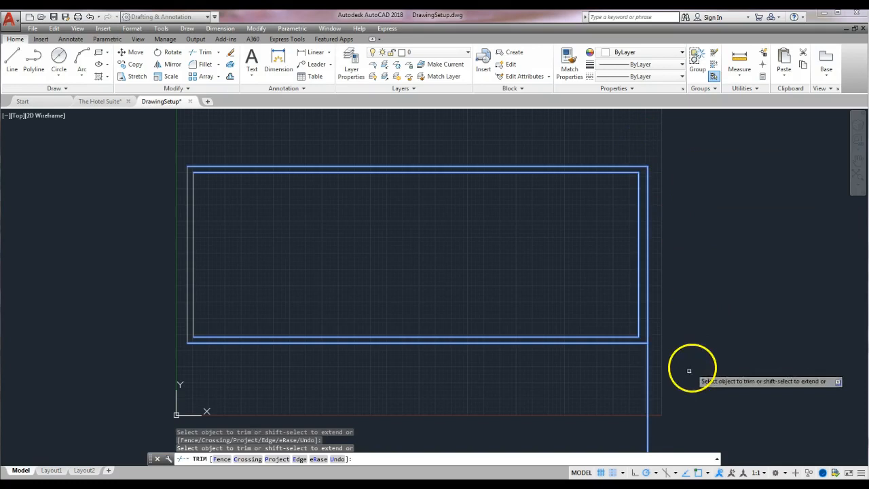
{"action": "left_click", "coordinate": [648, 374]}
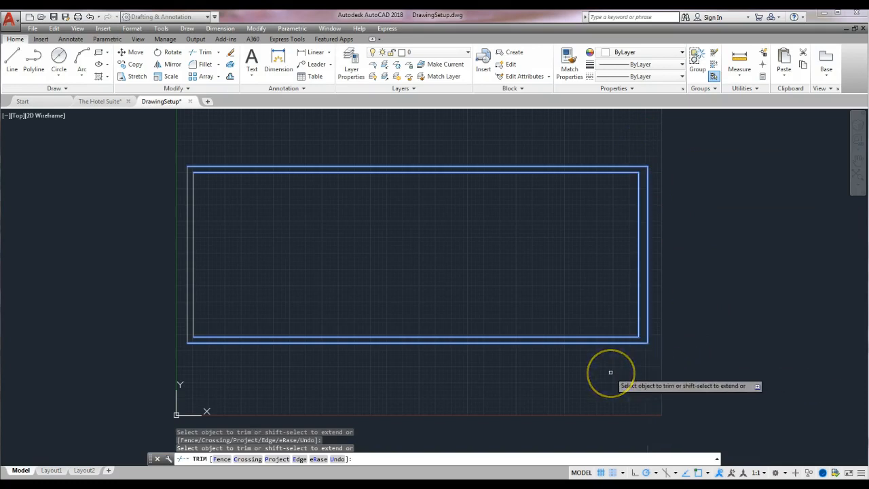
{"action": "key", "text": "Return"}
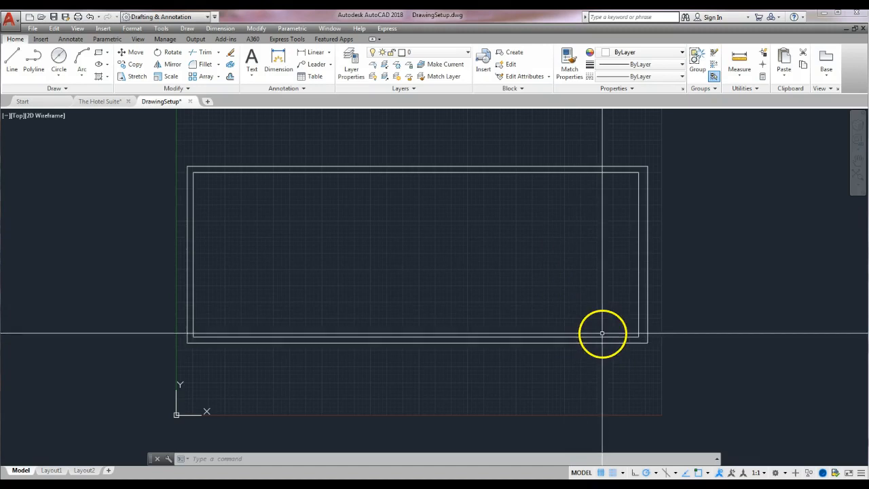
{"action": "key", "text": "Escape"}
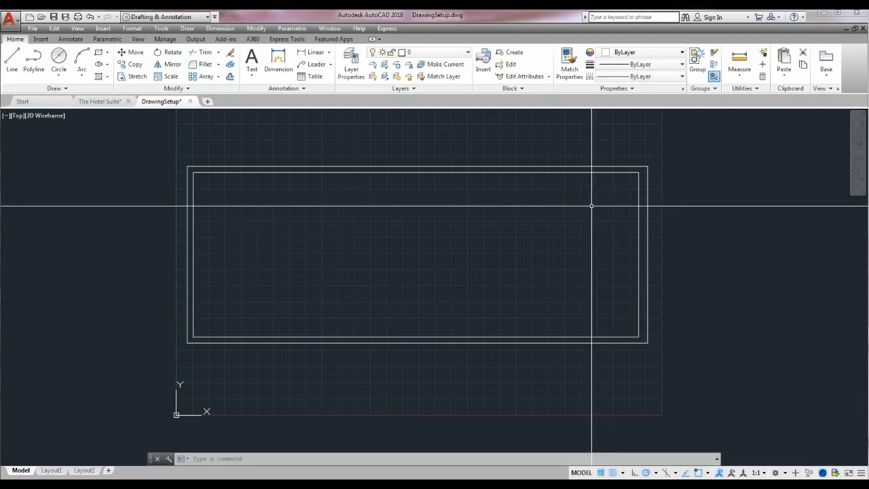
Add a horizontal construction line offset 1'6" upward from the inner rectangle's bottom line
{"action": "left_click", "coordinate": [66, 88]}
{"action": "left_click", "coordinate": [36, 102]}
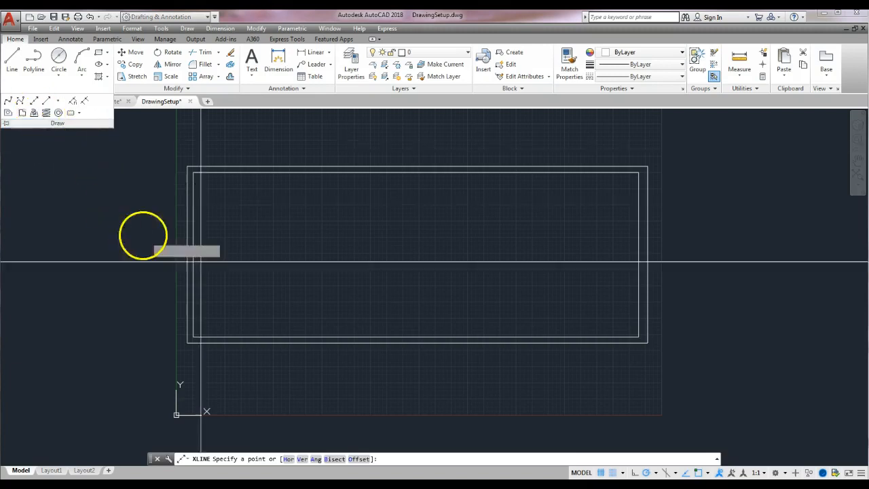
{"action": "left_click", "coordinate": [358, 459]}
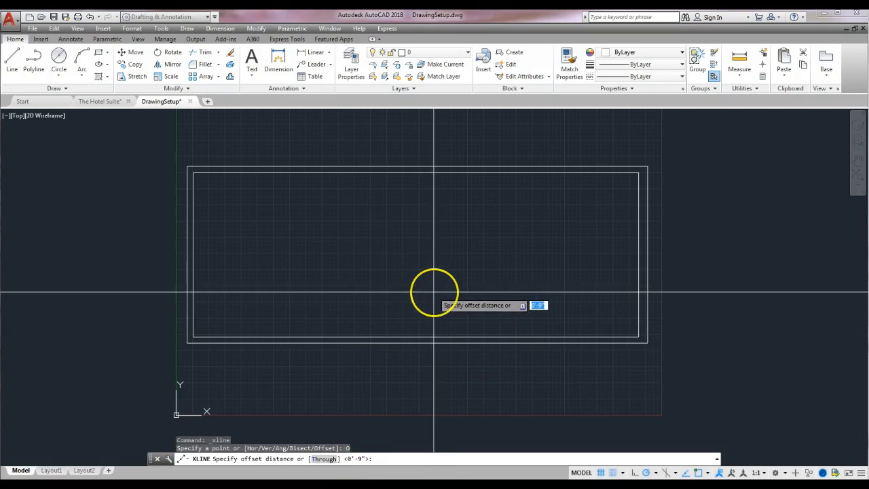
{"action": "type", "text": "1'6"}
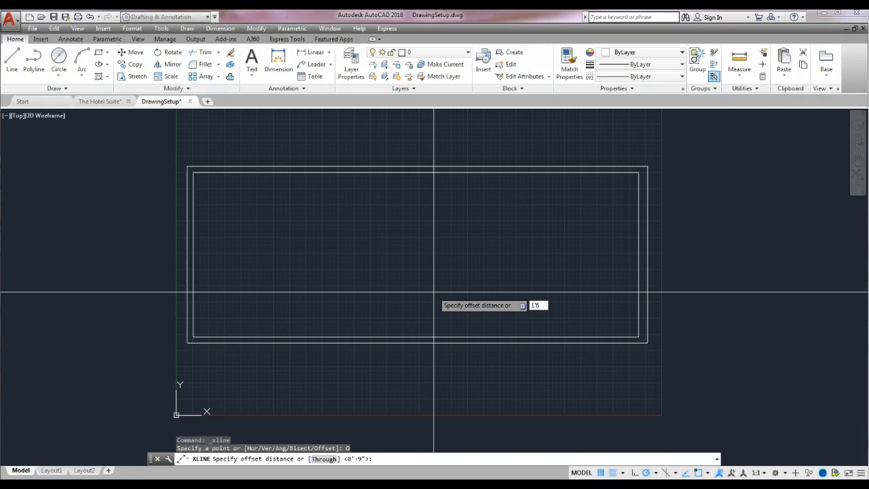
{"action": "key", "text": "Return"}
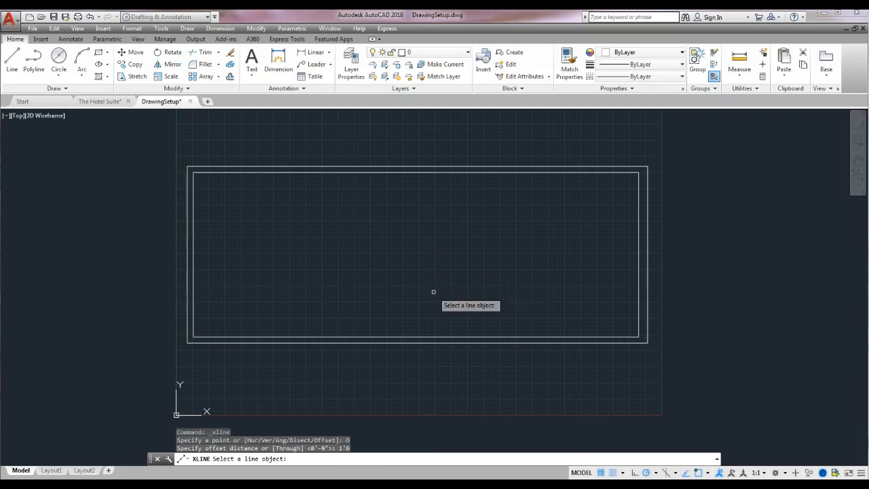
{"action": "left_click", "coordinate": [514, 335]}
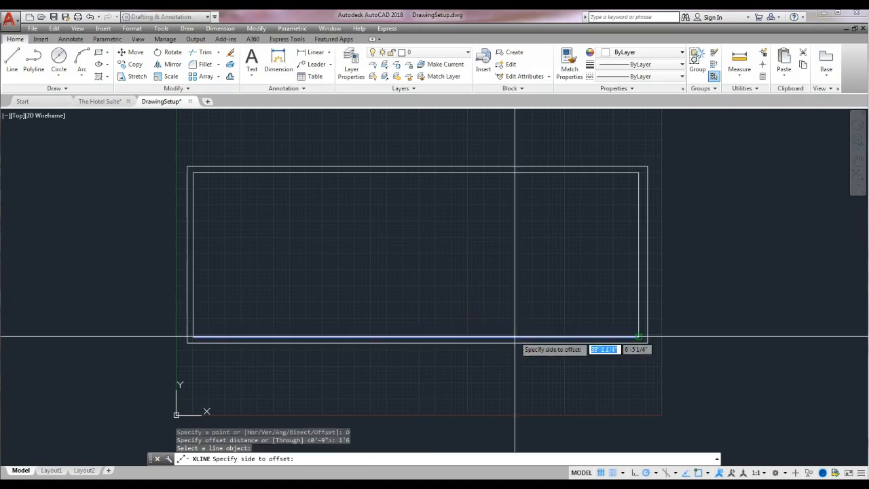
{"action": "left_click", "coordinate": [514, 223]}
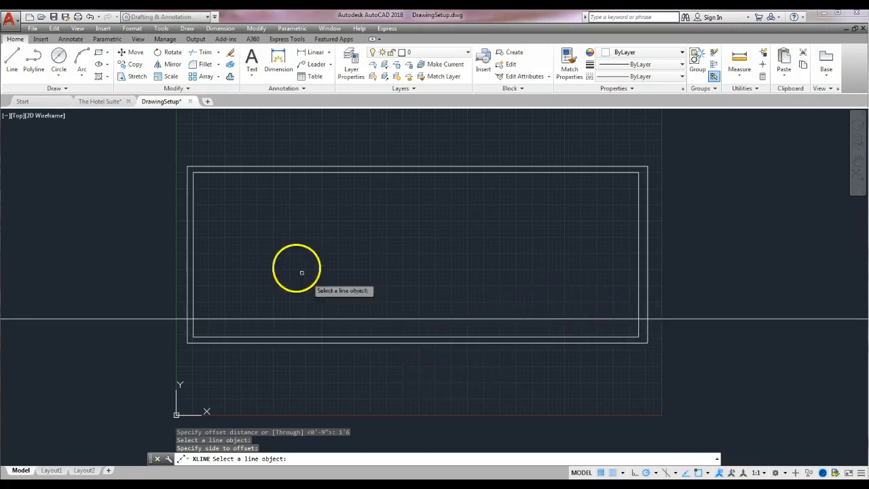
Add a second horizontal construction line offset 10' upward from the existing horizontal construction line
{"action": "left_click", "coordinate": [62, 91]}
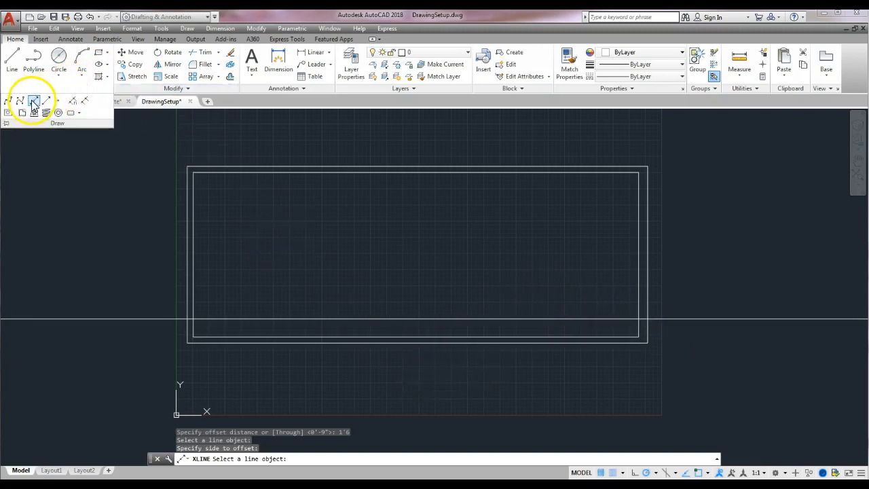
{"action": "left_click", "coordinate": [34, 100]}
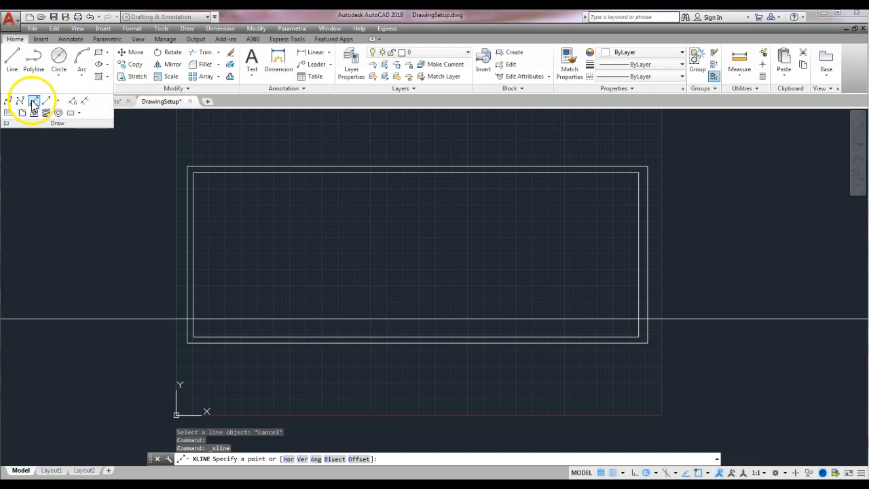
{"action": "left_click", "coordinate": [359, 459]}
{"action": "type", "text": "10'"}
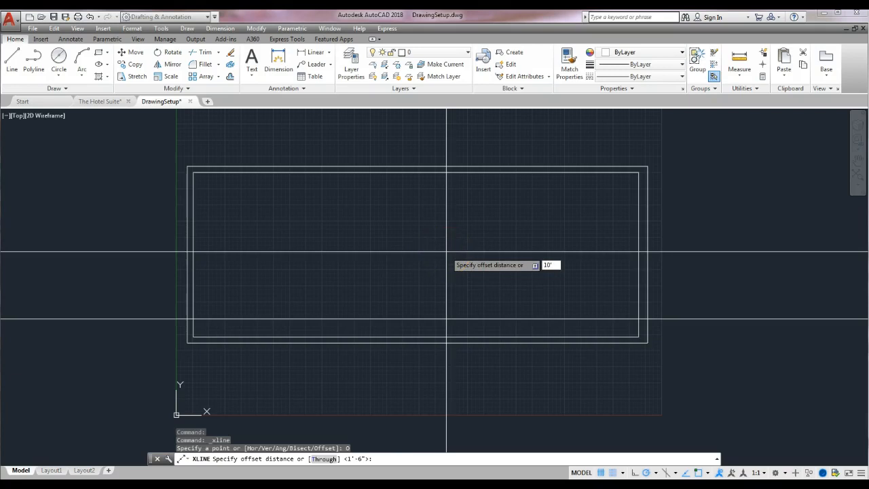
{"action": "key", "text": "Return"}
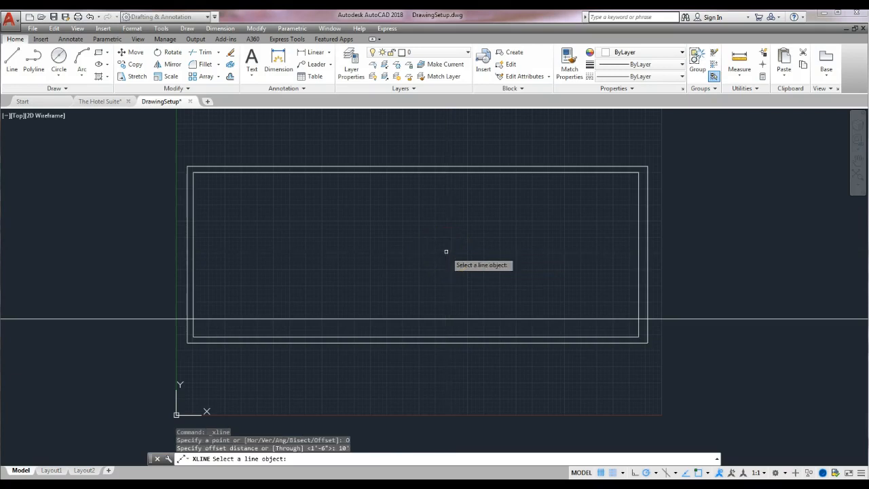
{"action": "left_click", "coordinate": [544, 318]}
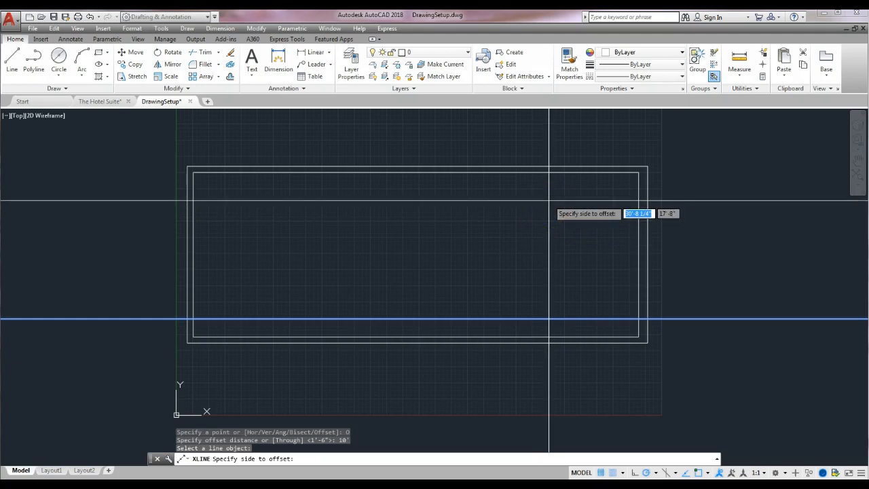
{"action": "left_click", "coordinate": [546, 128]}
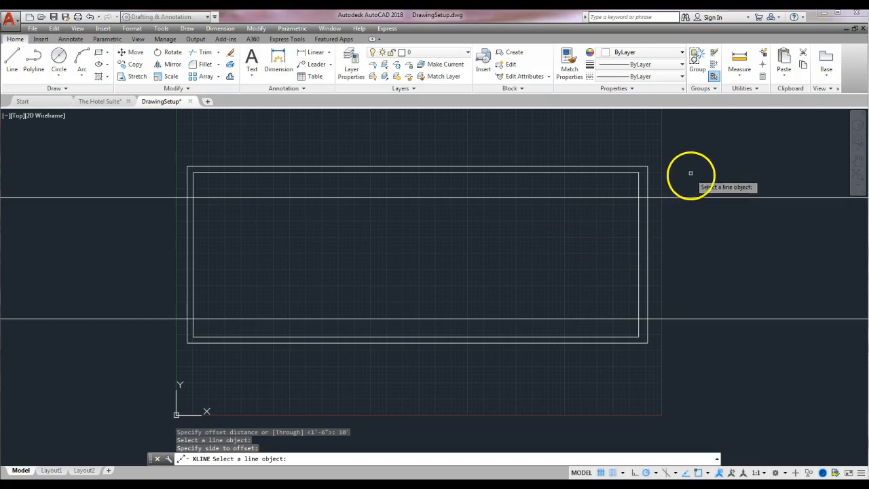
Trim both horizontal construction lines so that only their short segments within the right wall's thickness remain
{"action": "left_click", "coordinate": [204, 52]}
{"action": "left_click", "coordinate": [696, 151]}
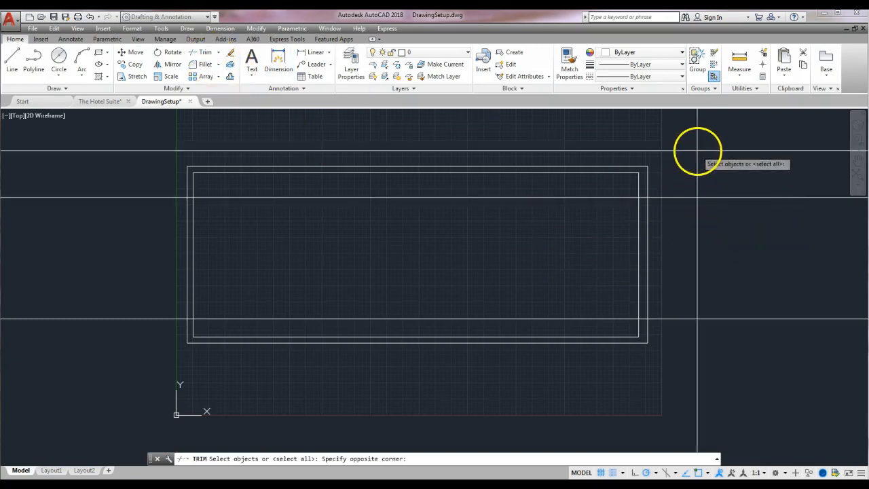
{"action": "left_click", "coordinate": [587, 362]}
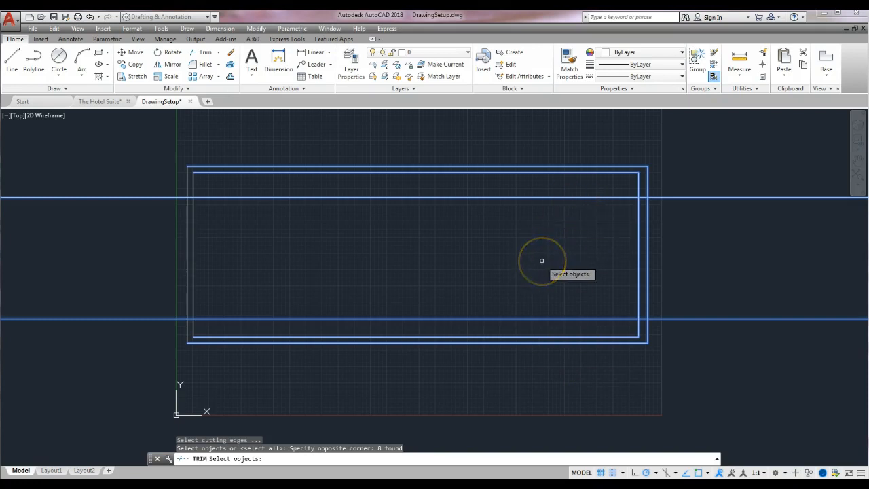
{"action": "right_click", "coordinate": [542, 261]}
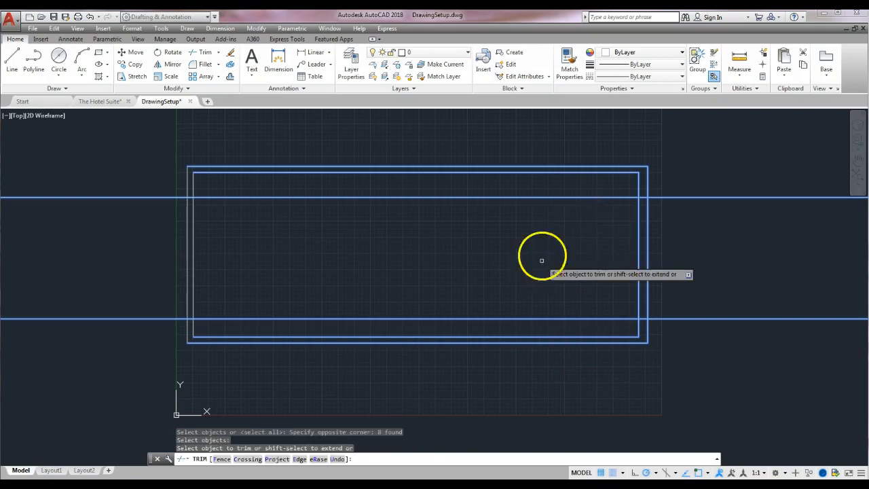
{"action": "left_click", "coordinate": [575, 197]}
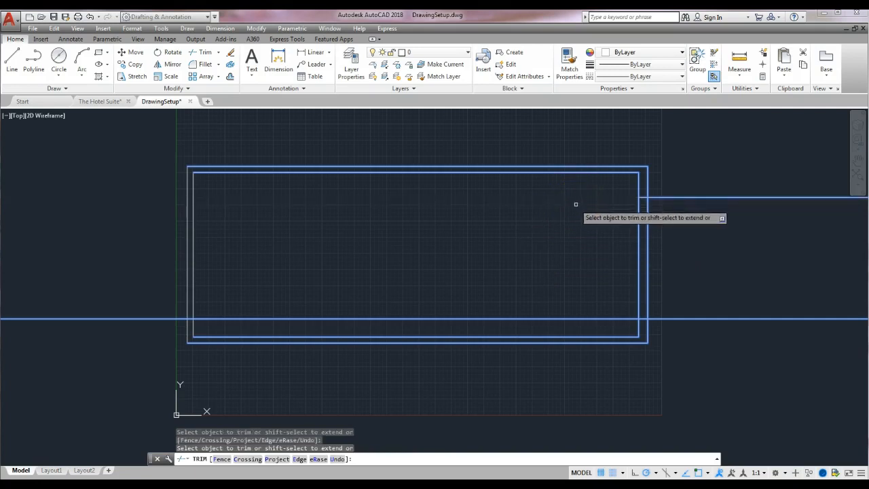
{"action": "left_click", "coordinate": [600, 315]}
{"action": "left_click", "coordinate": [690, 198]}
{"action": "left_click", "coordinate": [693, 317]}
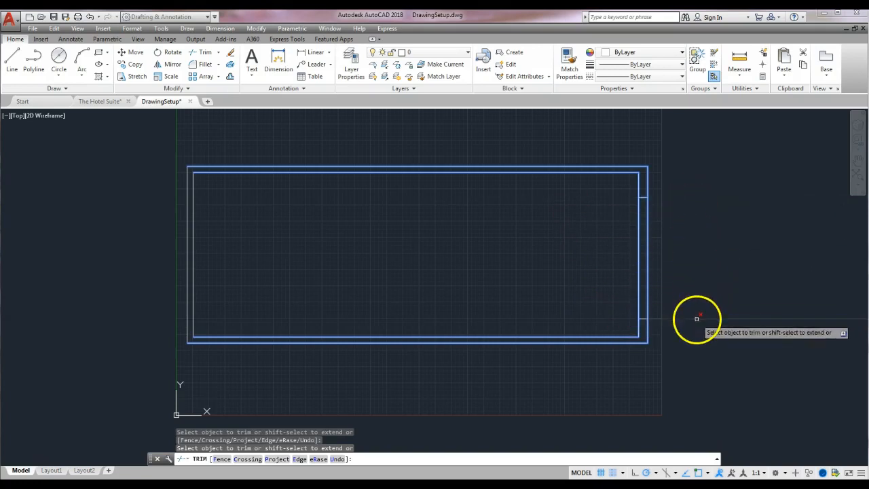
Trim the right wall's outer and inner lines between the two short segments to create the opening
{"action": "left_click", "coordinate": [649, 260]}
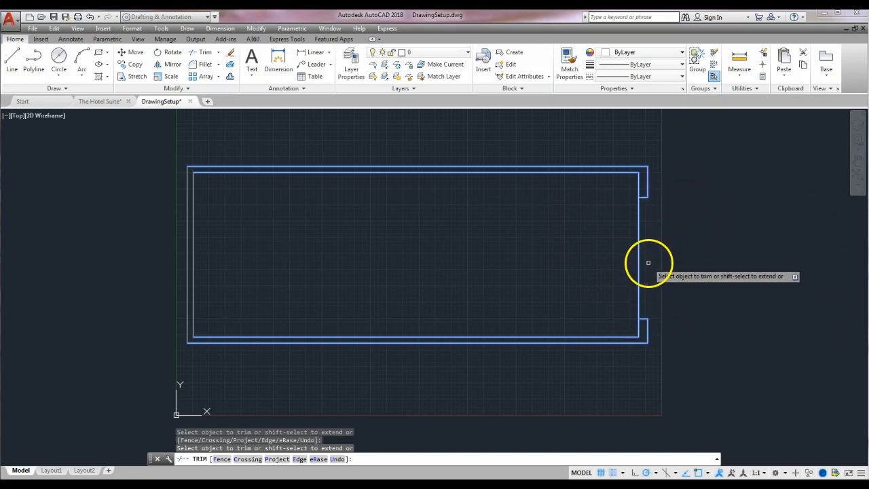
{"action": "left_click", "coordinate": [639, 259]}
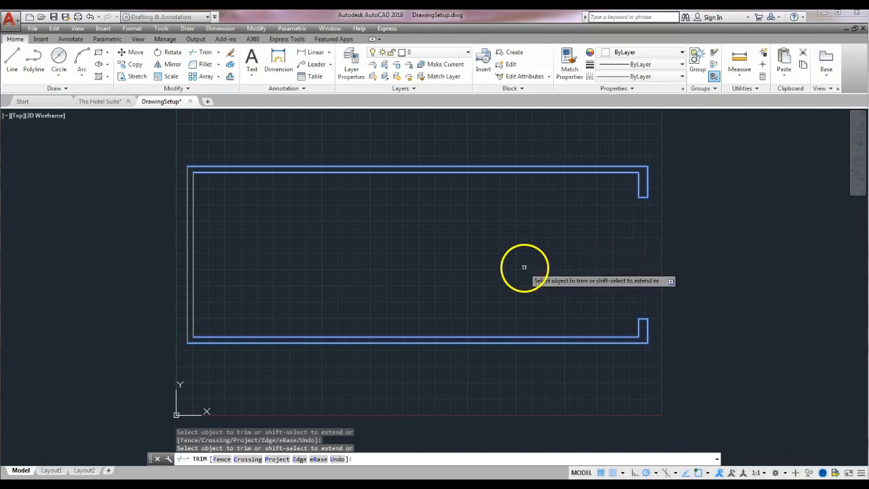
{"action": "key", "text": "Return"}
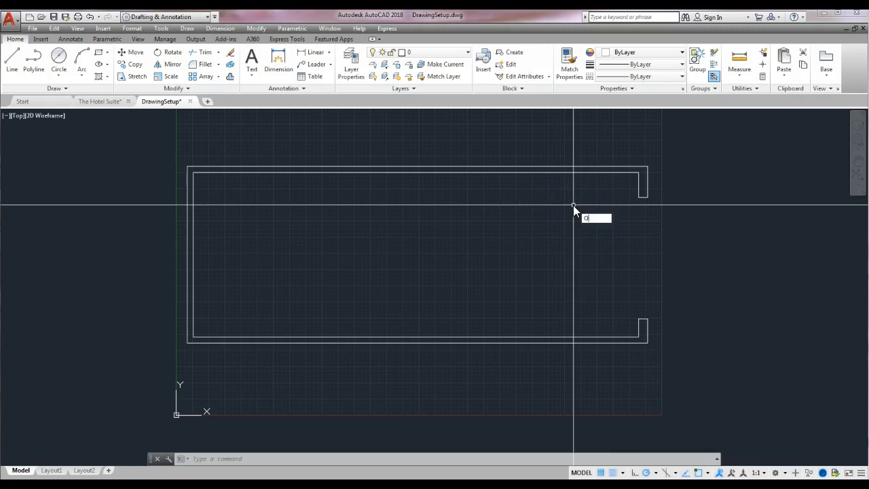
Offset the inner line of the top wall 8-3/4" downward into the room
{"action": "key", "text": "Return"}
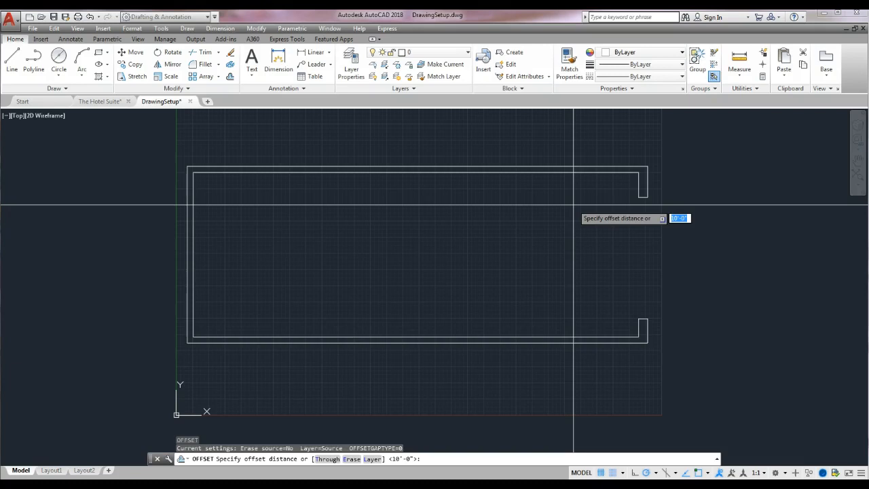
{"action": "type", "text": "8-3"}
{"action": "key", "text": "Return"}
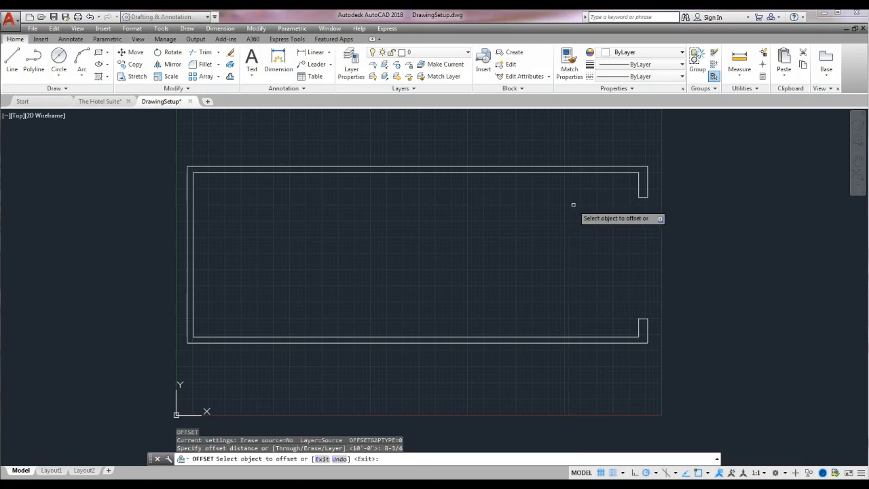
{"action": "left_click", "coordinate": [597, 172]}
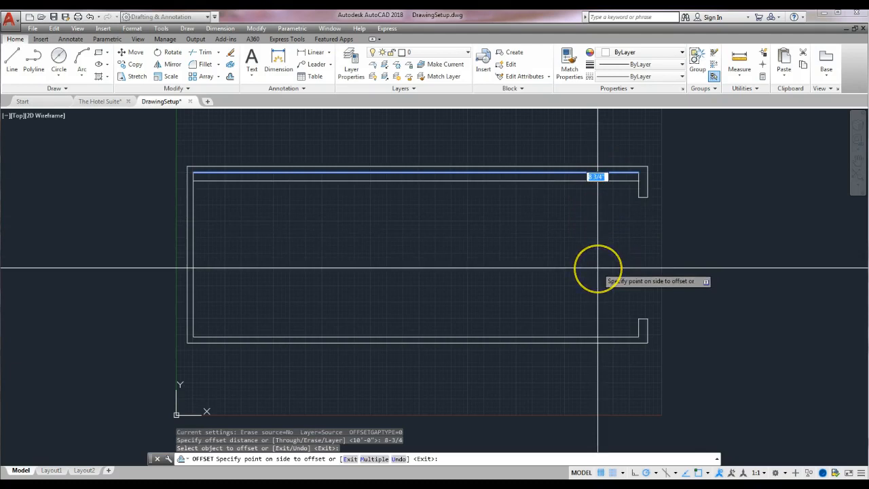
{"action": "left_click", "coordinate": [598, 269]}
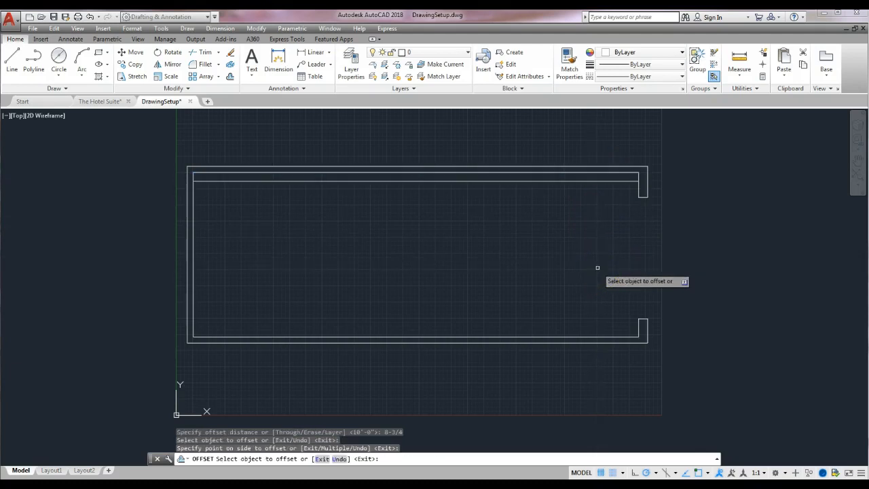
{"action": "type", "text": "O"}
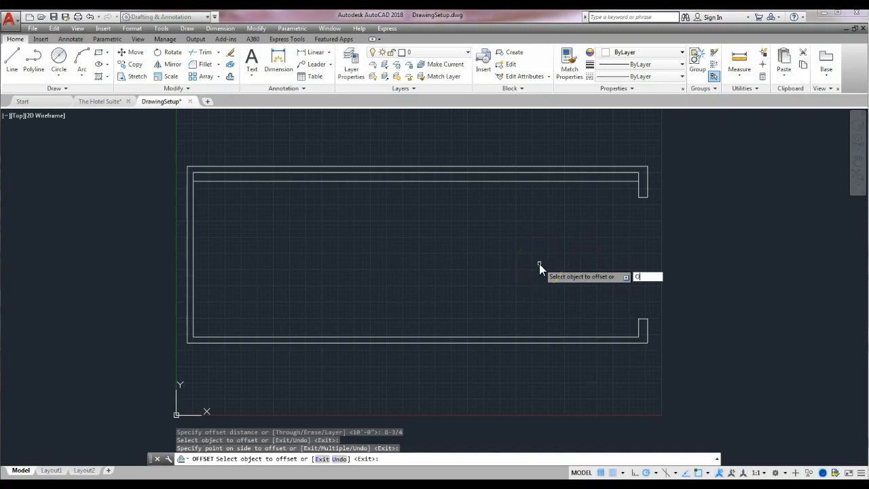
{"action": "key", "text": "Return"}
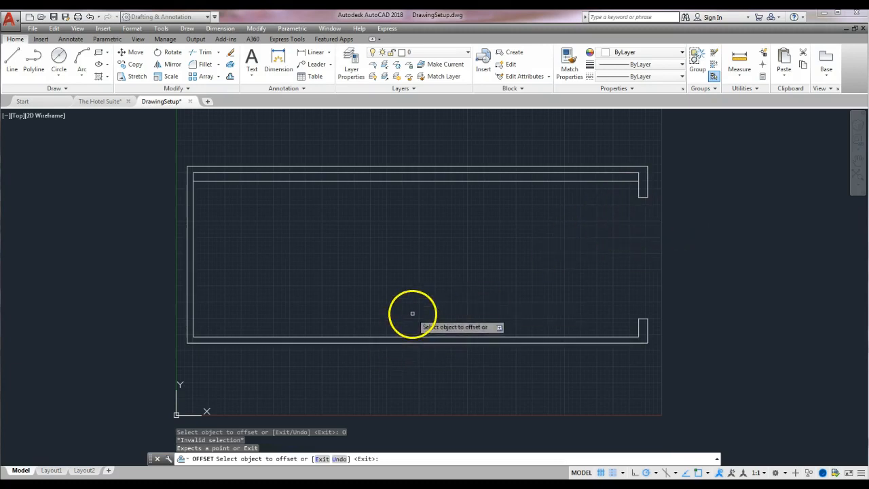
{"action": "key", "text": "Escape"}
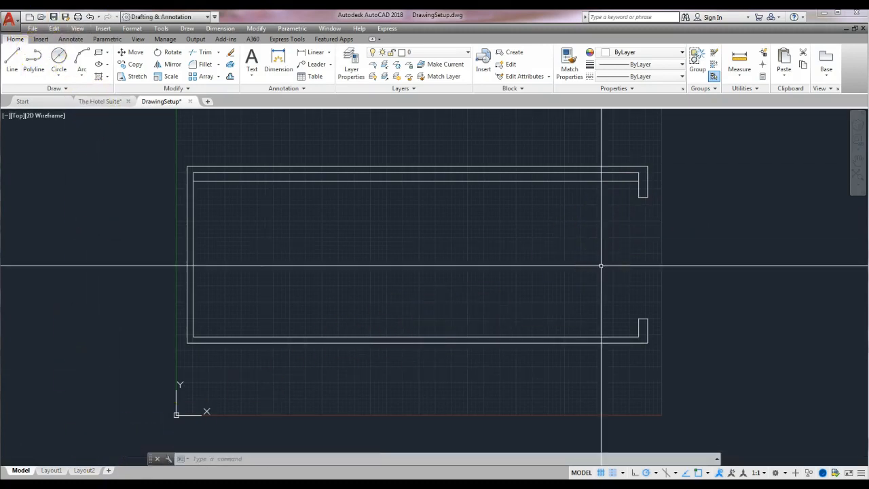
{"action": "key", "text": "Escape"}
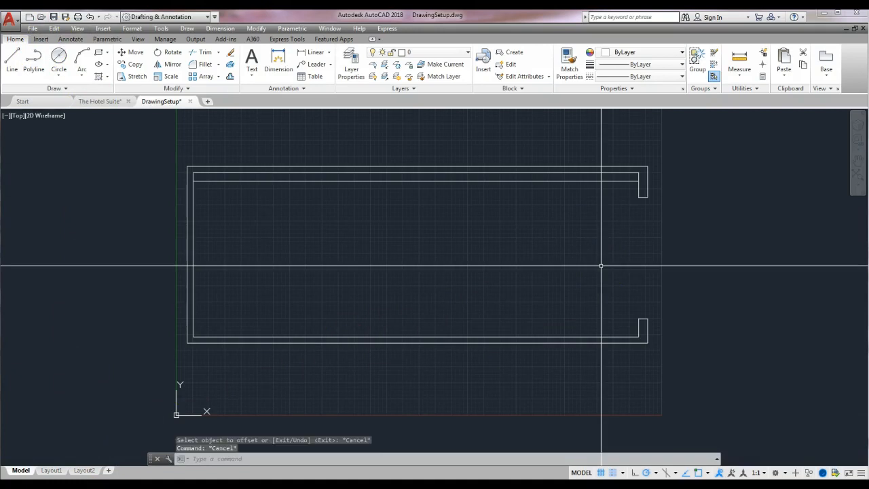
Offset the inner line of the right wall's upper stub 8-1/2" toward the inside of the room
{"action": "left_click", "coordinate": [578, 261]}
{"action": "type", "text": "O"}
{"action": "key", "text": "Return"}
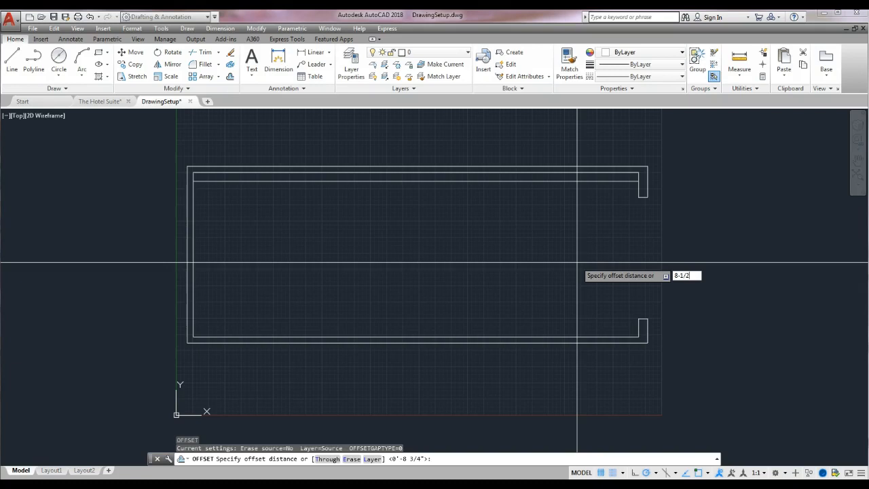
{"action": "key", "text": "Return"}
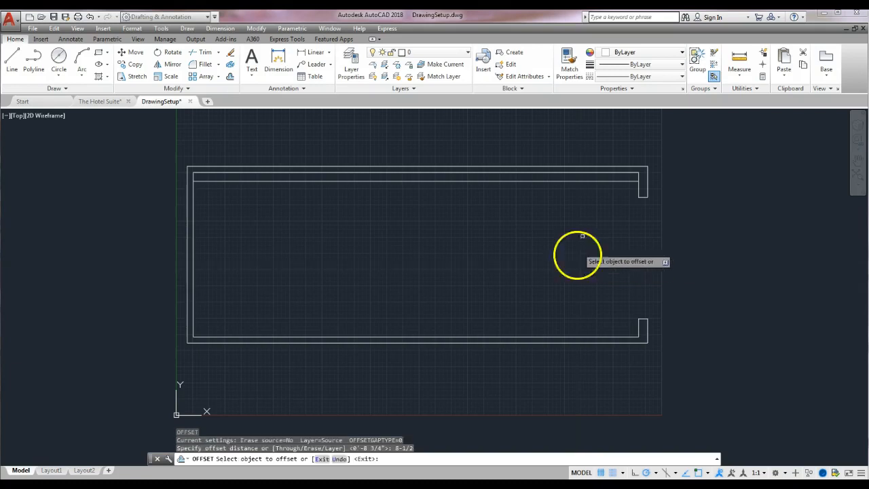
{"action": "left_click", "coordinate": [638, 189]}
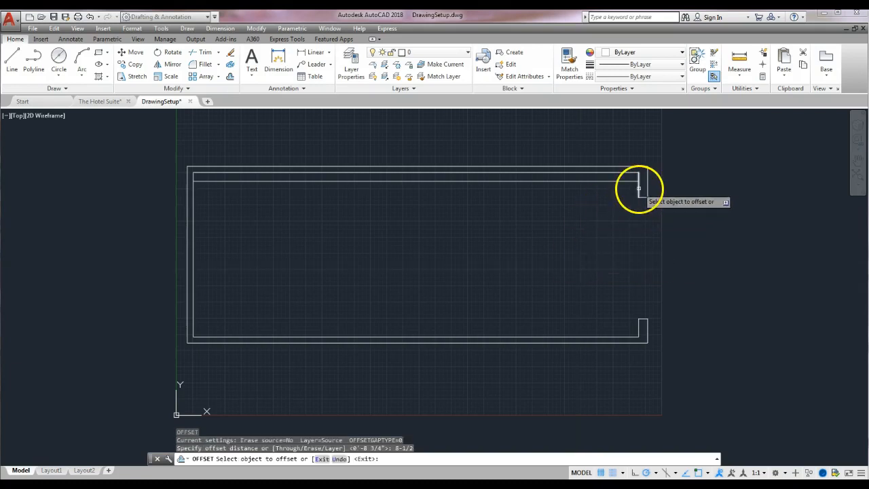
{"action": "left_click", "coordinate": [419, 197]}
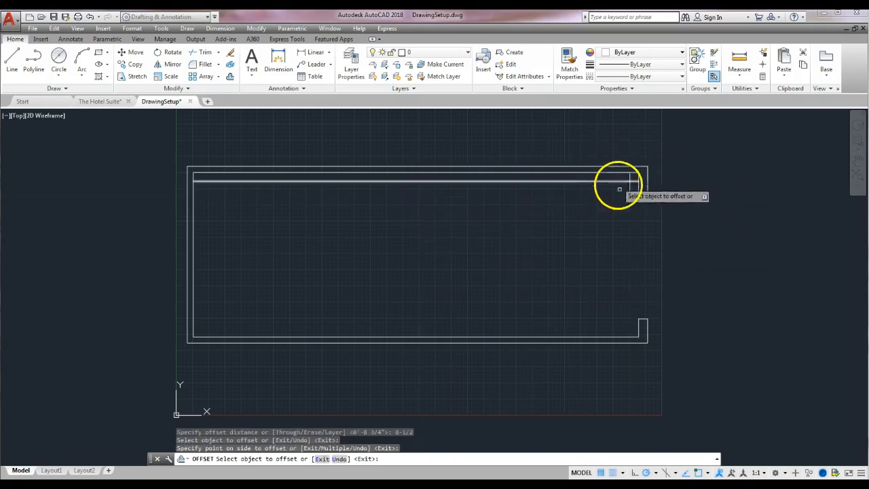
{"action": "scroll", "coordinate": [635, 183], "scroll_direction": "up", "scroll_amount": 5}
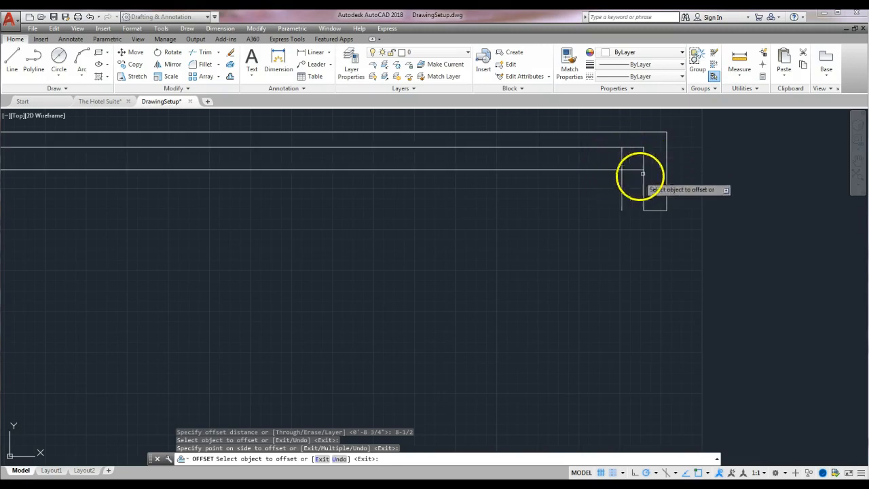
{"action": "scroll", "coordinate": [639, 225], "scroll_direction": "down", "scroll_amount": 5}
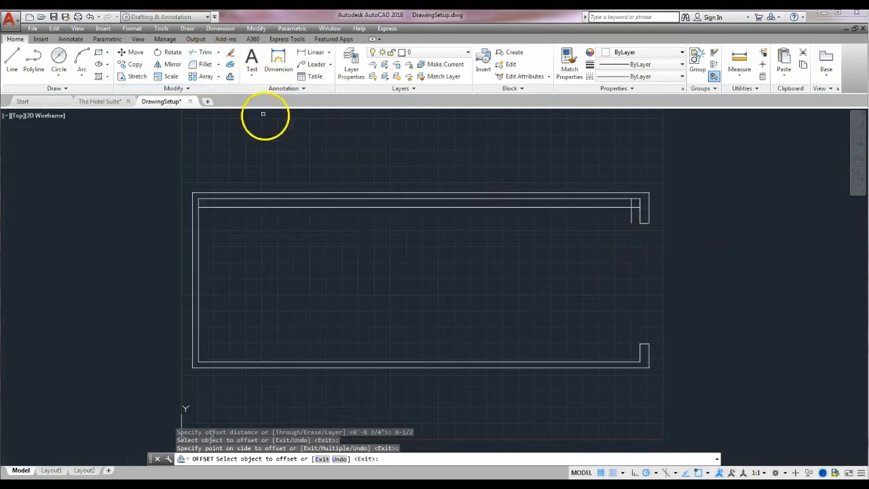
{"action": "key", "text": "Escape"}
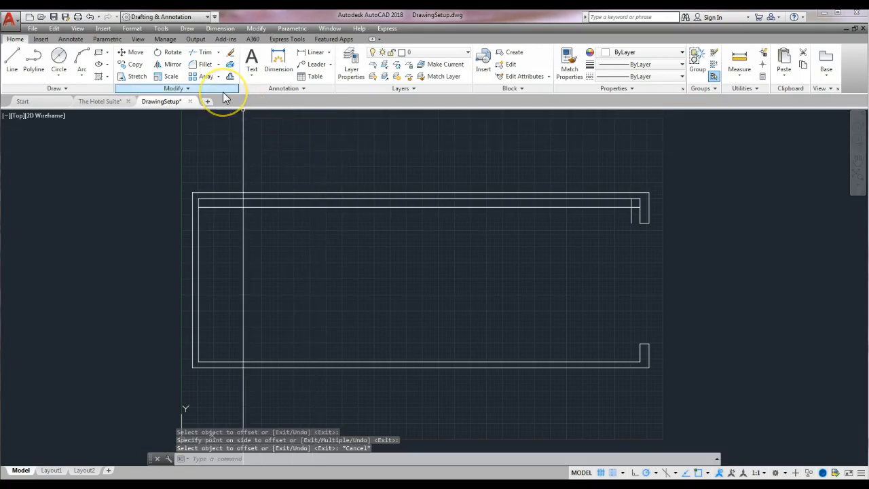
Trim the offset lines and inner wall lines at the upper-right corner to form a projecting corner joined to the walls
{"action": "left_click", "coordinate": [202, 55]}
{"action": "left_click", "coordinate": [663, 192]}
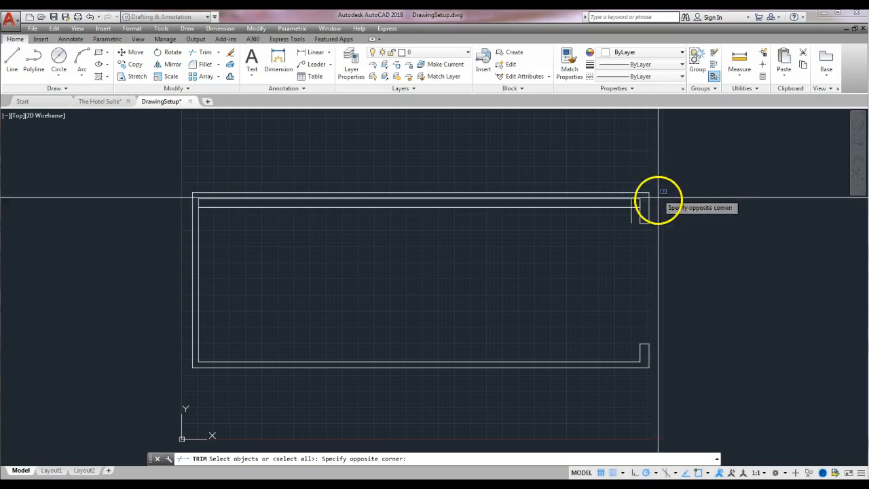
{"action": "left_click", "coordinate": [608, 241]}
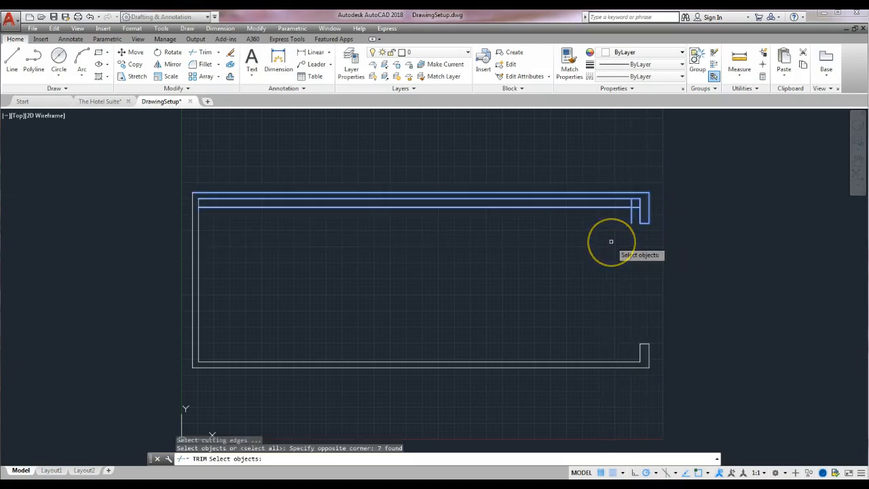
{"action": "key", "text": "Return"}
{"action": "scroll", "coordinate": [631, 218], "scroll_direction": "up", "scroll_amount": 6}
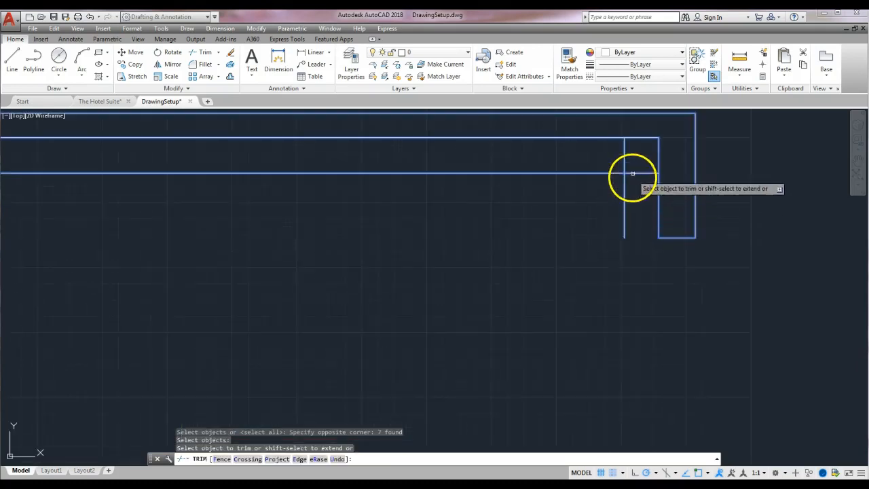
{"action": "left_click", "coordinate": [608, 173]}
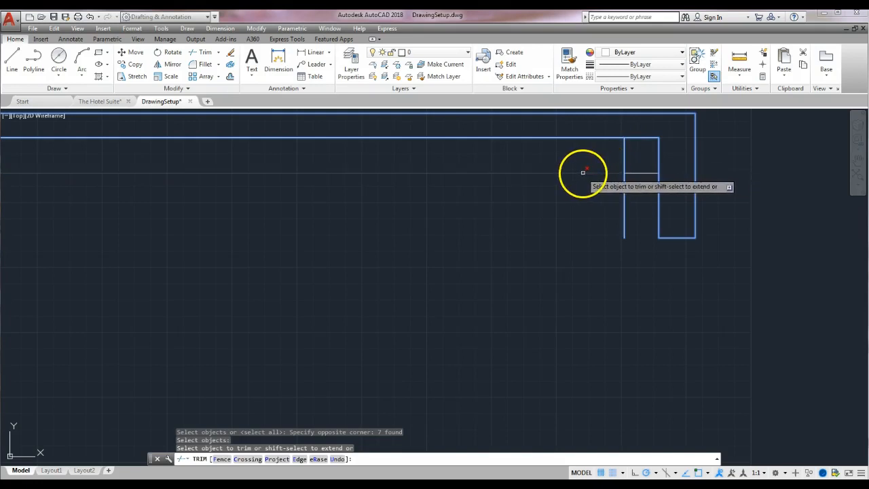
{"action": "left_click", "coordinate": [582, 172]}
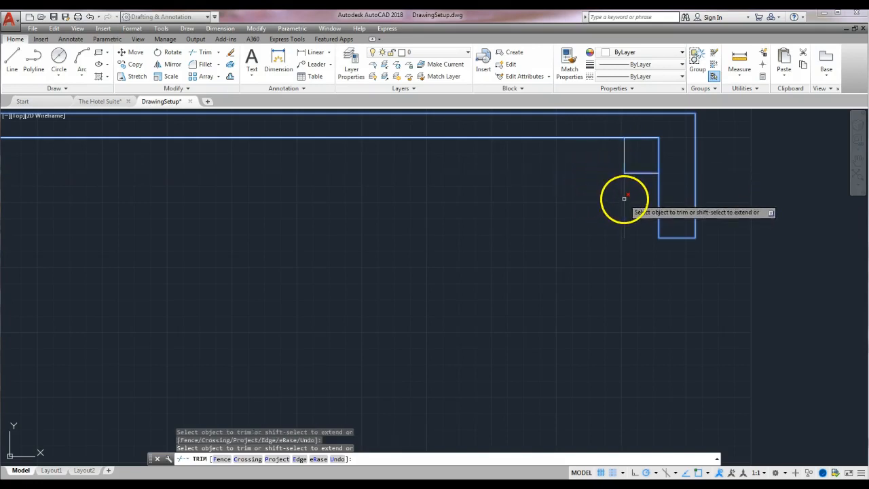
{"action": "left_click", "coordinate": [641, 139]}
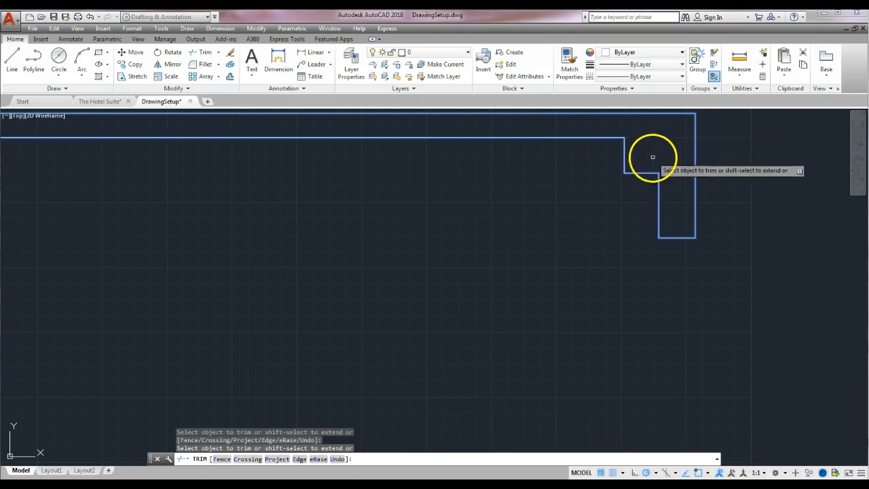
Create a horizontal construction line offset 2'1" from the top wall's inner line, toward the inside of the room
{"action": "scroll", "coordinate": [600, 220], "scroll_direction": "down", "scroll_amount": 5}
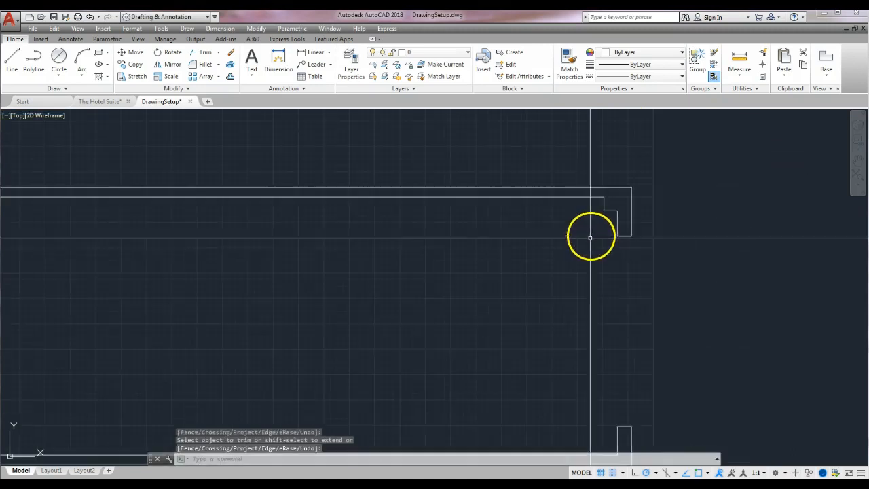
{"action": "key", "text": "Escape"}
{"action": "scroll", "coordinate": [571, 262], "scroll_direction": "down", "scroll_amount": 2}
{"action": "middle_click_drag", "start_coordinate": [558, 310], "coordinate": [625, 272]}
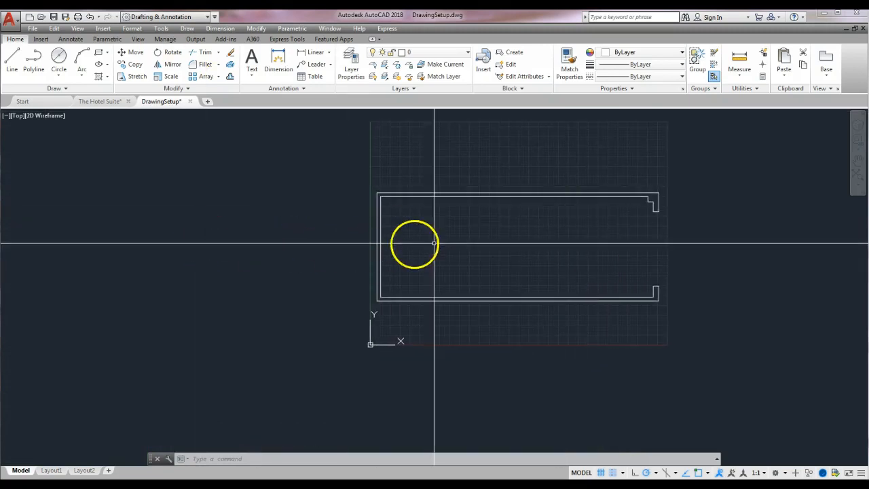
{"action": "scroll", "coordinate": [401, 234], "scroll_direction": "up", "scroll_amount": 2}
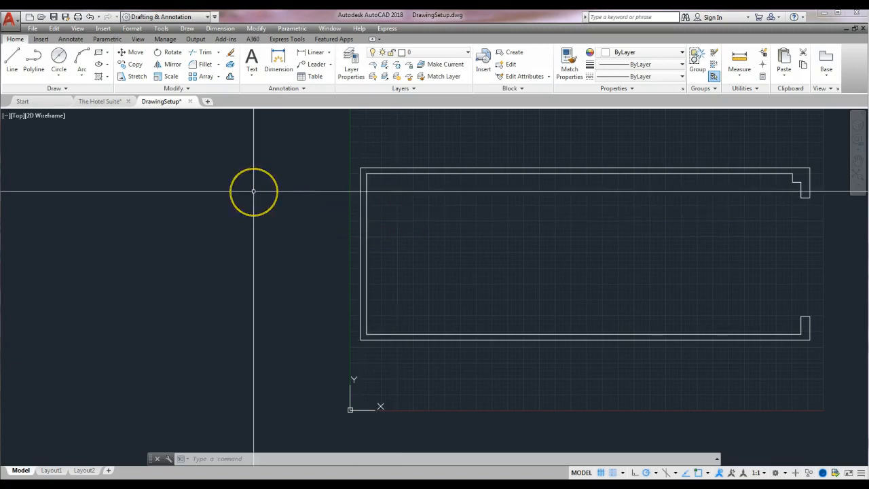
{"action": "left_click", "coordinate": [63, 89]}
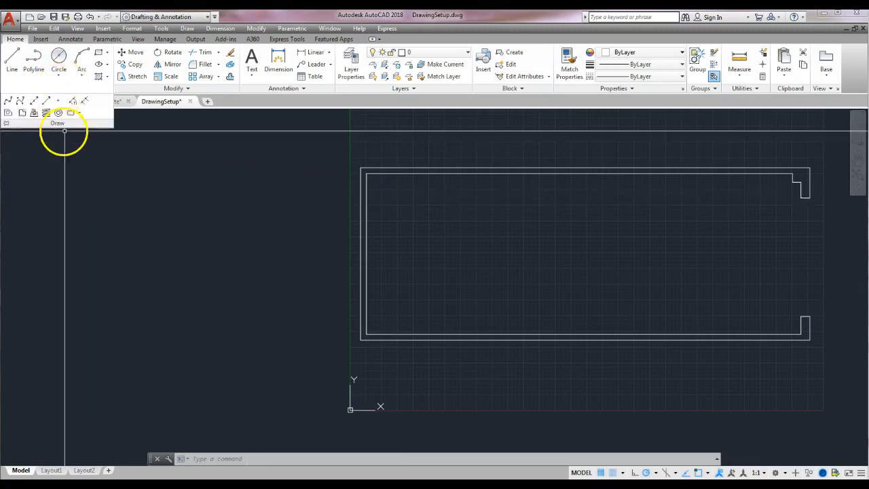
{"action": "left_click", "coordinate": [34, 102]}
{"action": "left_click", "coordinate": [34, 102]}
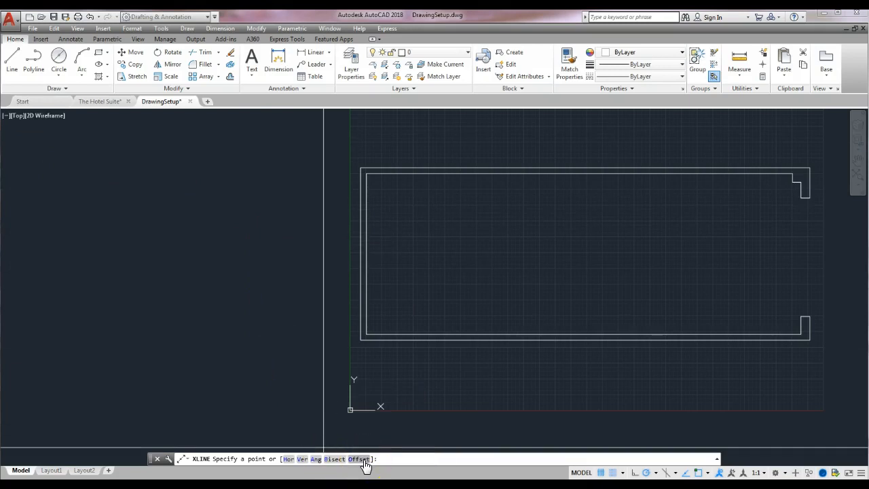
{"action": "left_click", "coordinate": [364, 461]}
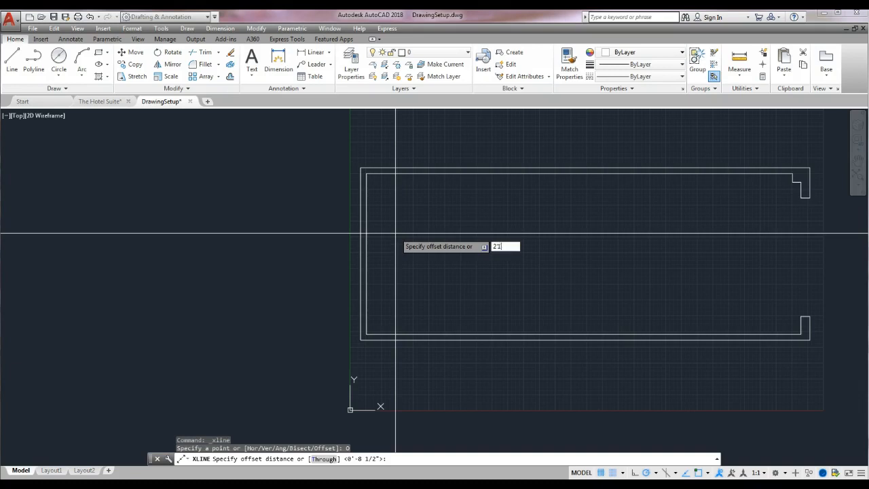
{"action": "key", "text": "Return"}
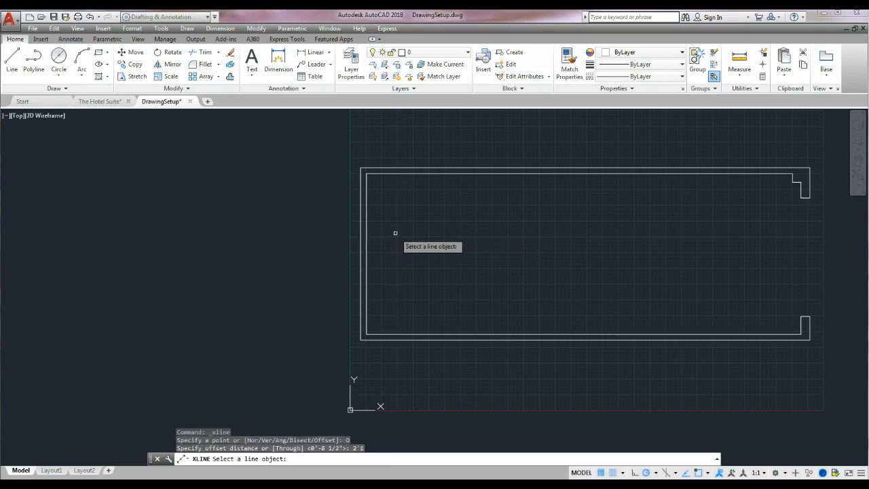
{"action": "left_click", "coordinate": [382, 174]}
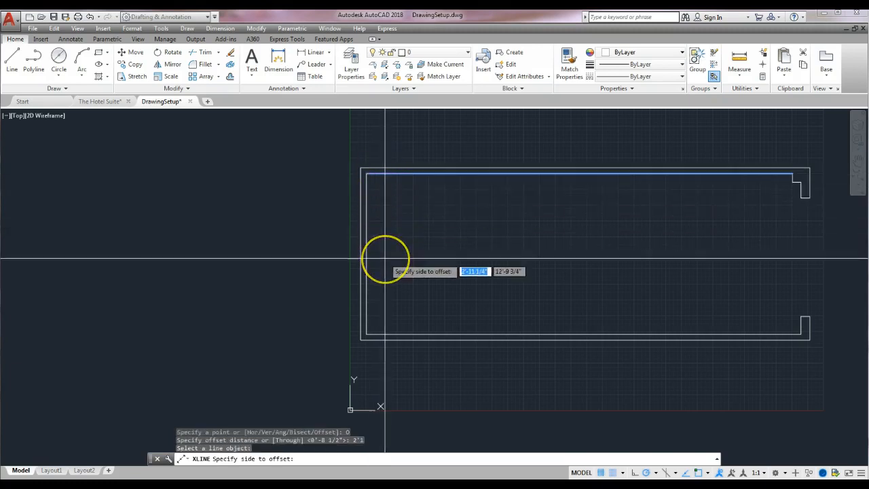
{"action": "left_click", "coordinate": [385, 258]}
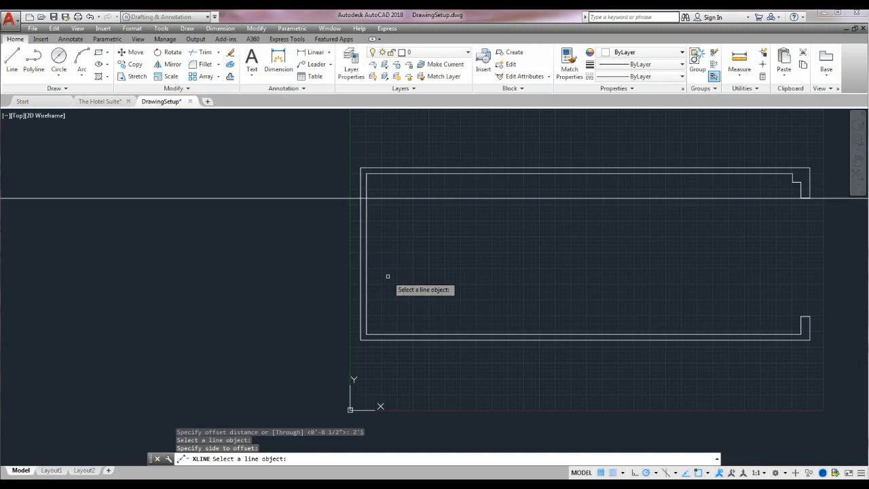
{"action": "key", "text": "Return"}
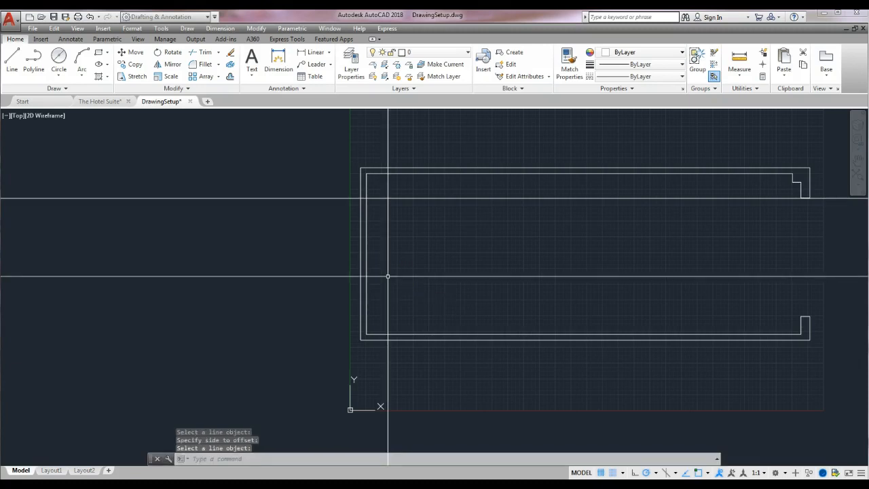
Create a second horizontal construction line offset 4'4" below the first construction line
{"action": "key", "text": "Return"}
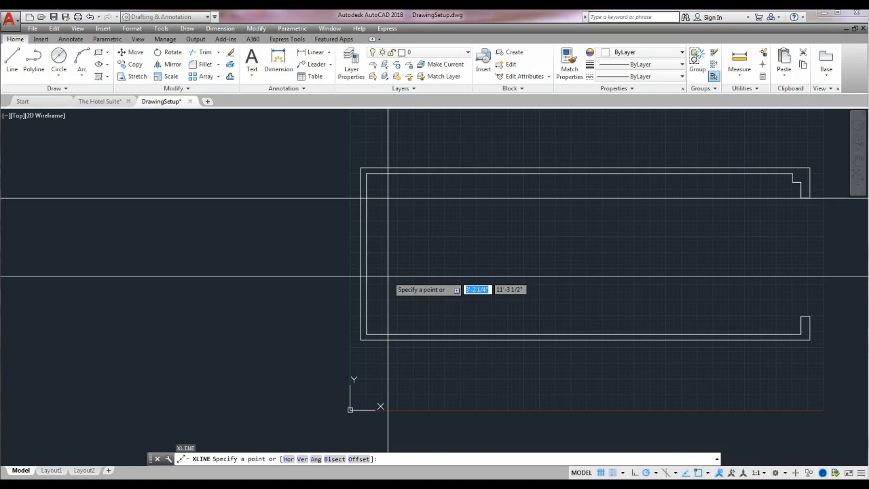
{"action": "left_click", "coordinate": [388, 249]}
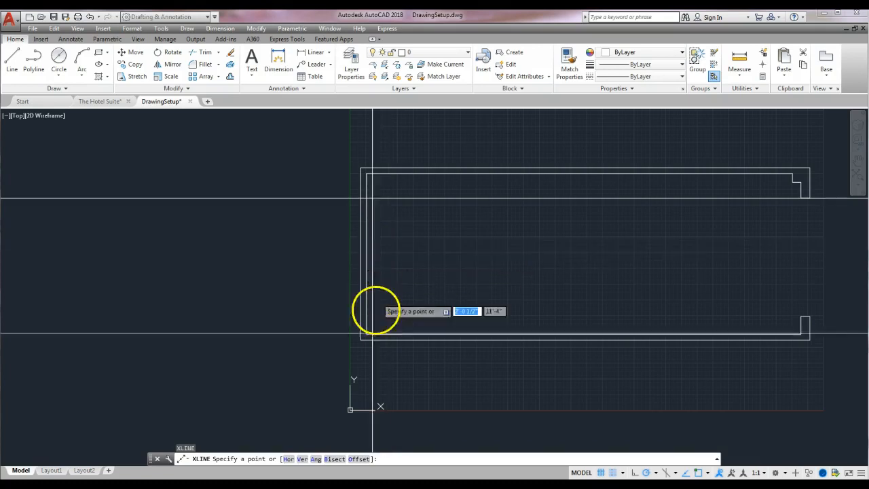
{"action": "left_click", "coordinate": [365, 458]}
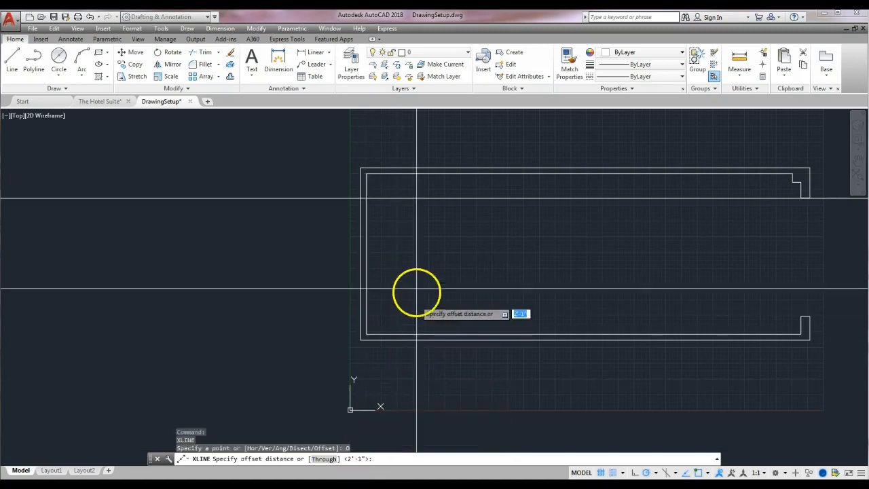
{"action": "type", "text": "4'4"}
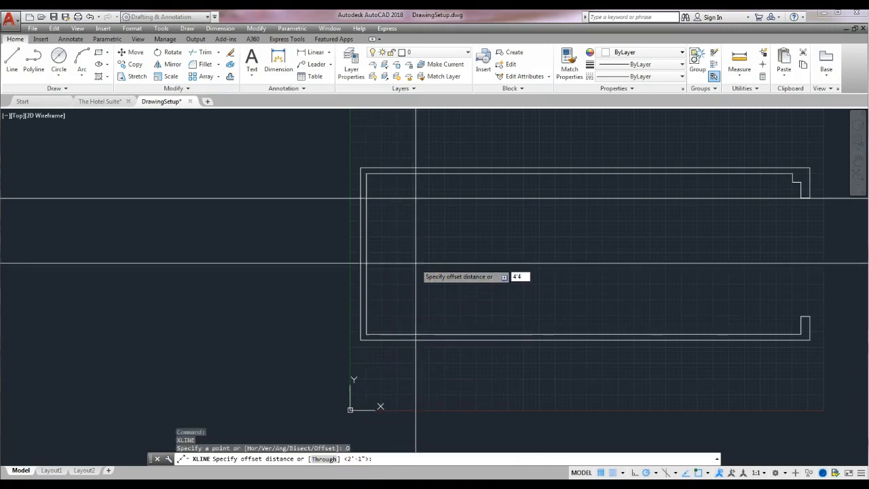
{"action": "key", "text": "Return"}
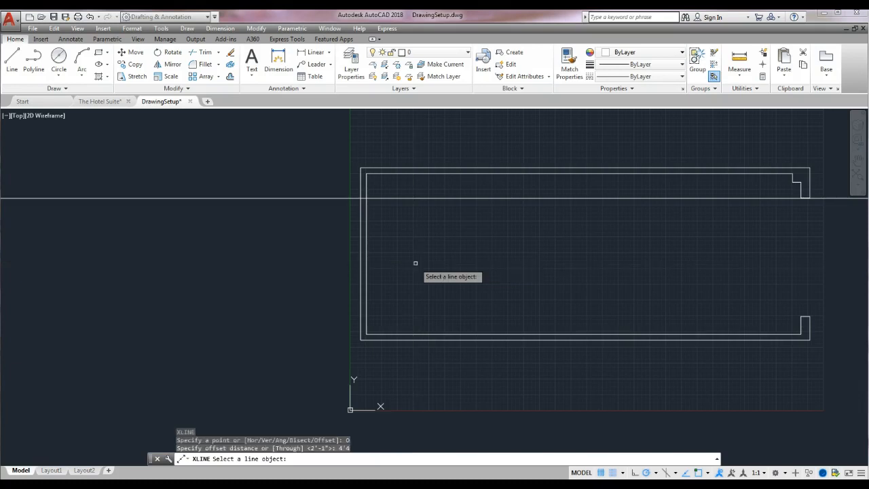
{"action": "left_click", "coordinate": [389, 198]}
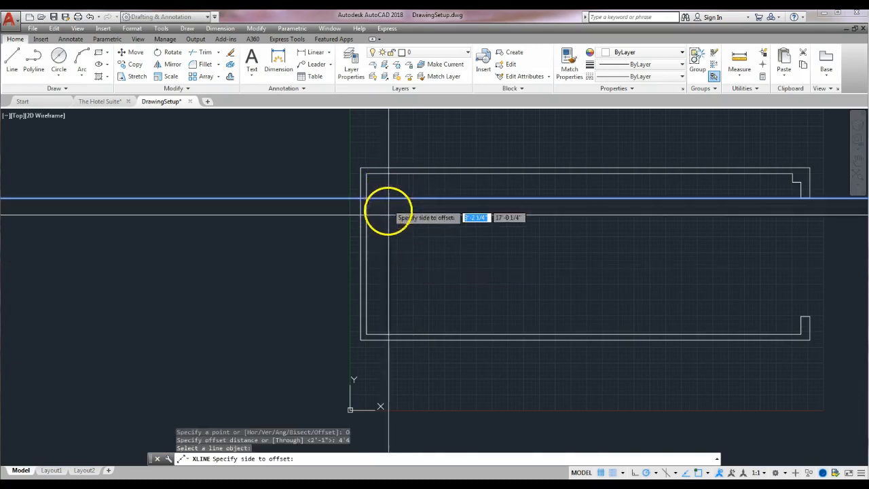
{"action": "left_click", "coordinate": [394, 293]}
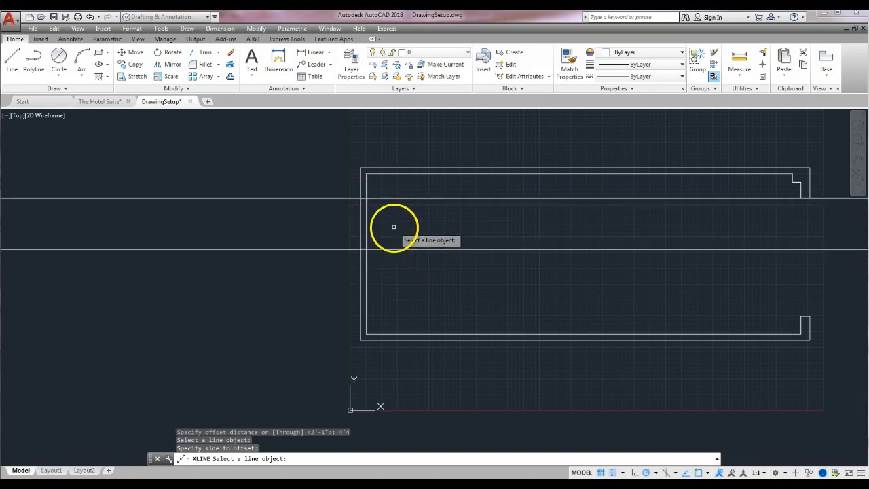
Trim both construction lines on either side of the left wall, leaving only short segments across the wall thickness
{"action": "left_click", "coordinate": [205, 53]}
{"action": "left_click", "coordinate": [394, 186]}
{"action": "left_click", "coordinate": [332, 275]}
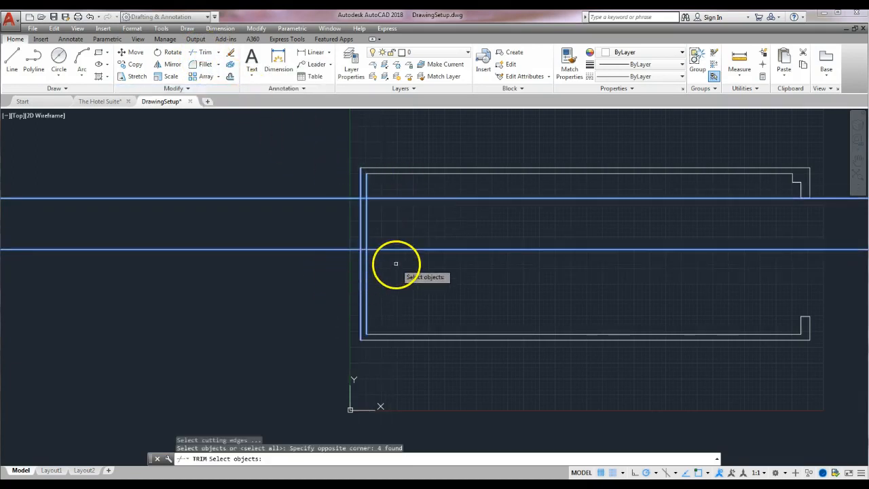
{"action": "key", "text": "Return"}
{"action": "left_click", "coordinate": [383, 198]}
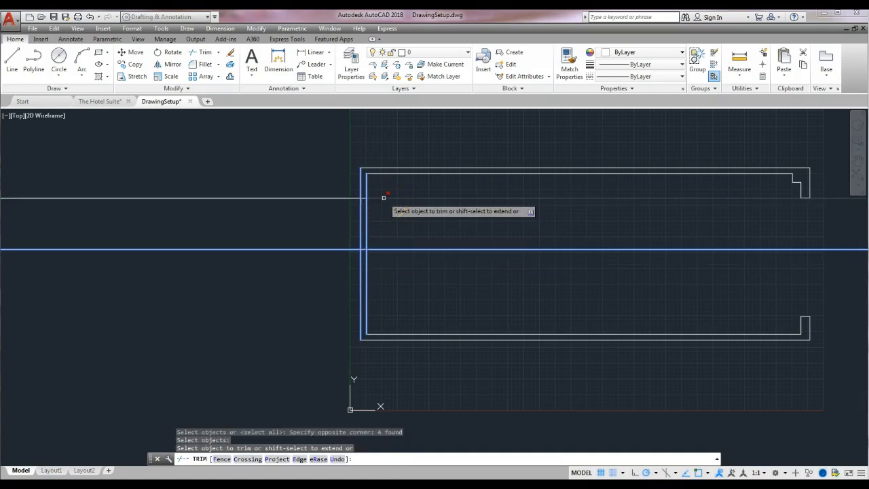
{"action": "left_click", "coordinate": [387, 250]}
{"action": "left_click", "coordinate": [312, 198]}
{"action": "left_click", "coordinate": [318, 249]}
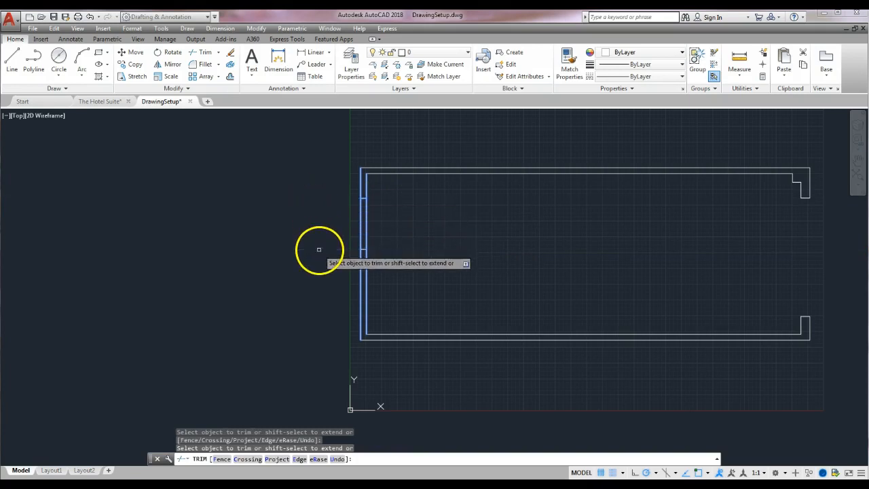
Trim the left wall's inner and outer lines between the two short segments to create the opening
{"action": "left_click", "coordinate": [367, 222]}
{"action": "left_click", "coordinate": [360, 223]}
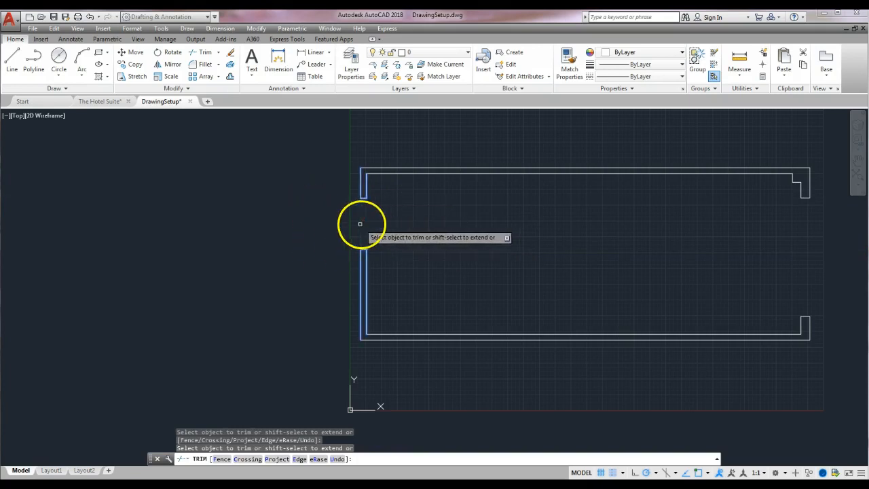
{"action": "left_click", "coordinate": [360, 224]}
{"action": "key", "text": "Return"}
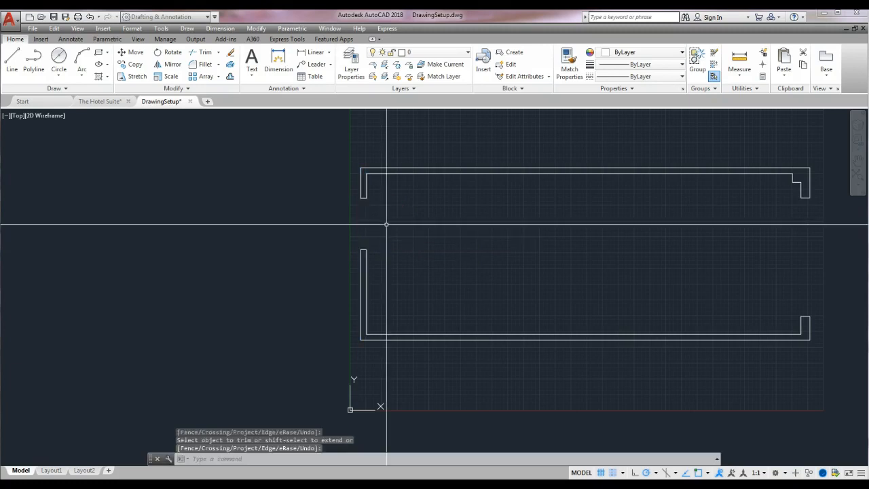
{"action": "key", "text": "Escape"}
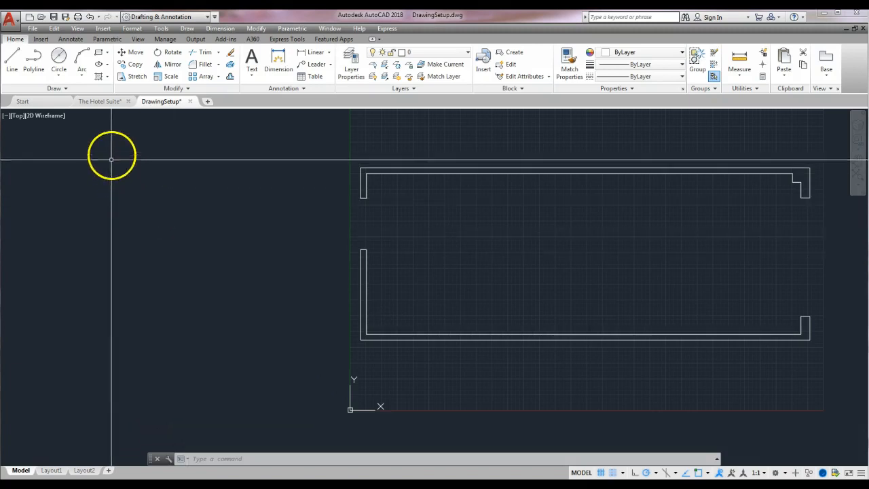
Create a horizontal construction line offset 2'2-1/2" below the end cap of the left wall's lower section
{"action": "left_click", "coordinate": [66, 90]}
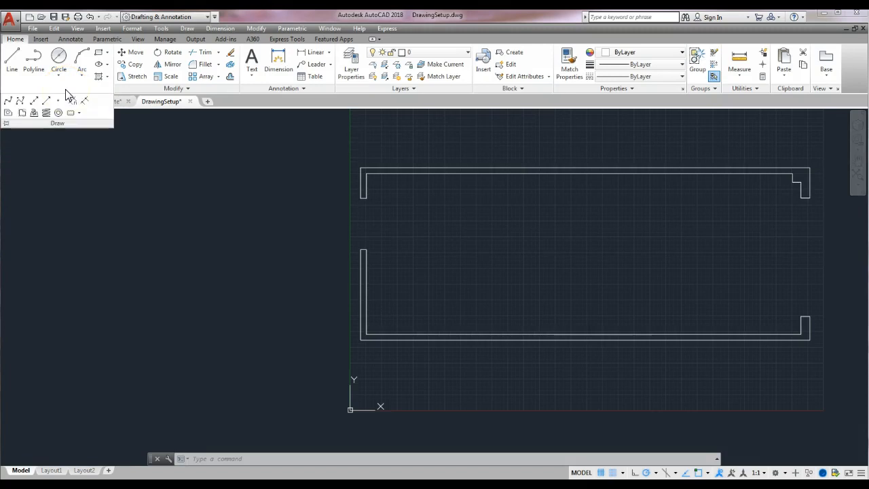
{"action": "left_click", "coordinate": [34, 100]}
{"action": "left_click", "coordinate": [35, 101]}
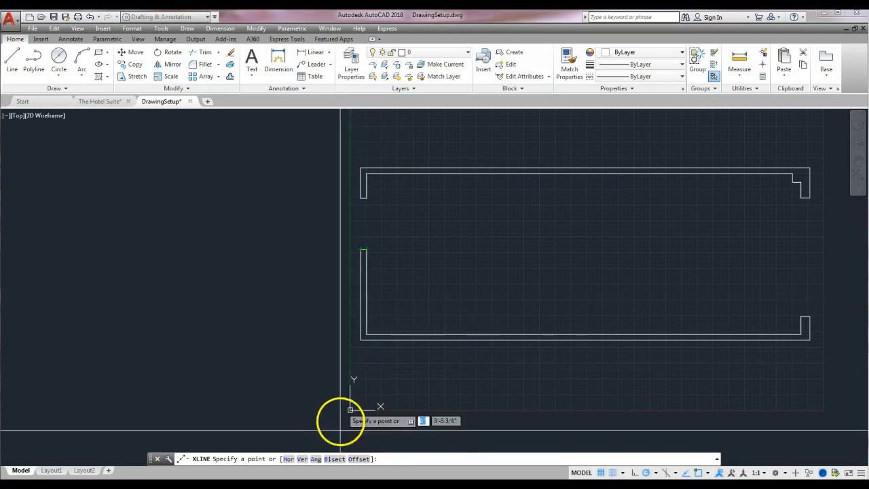
{"action": "left_click", "coordinate": [356, 459]}
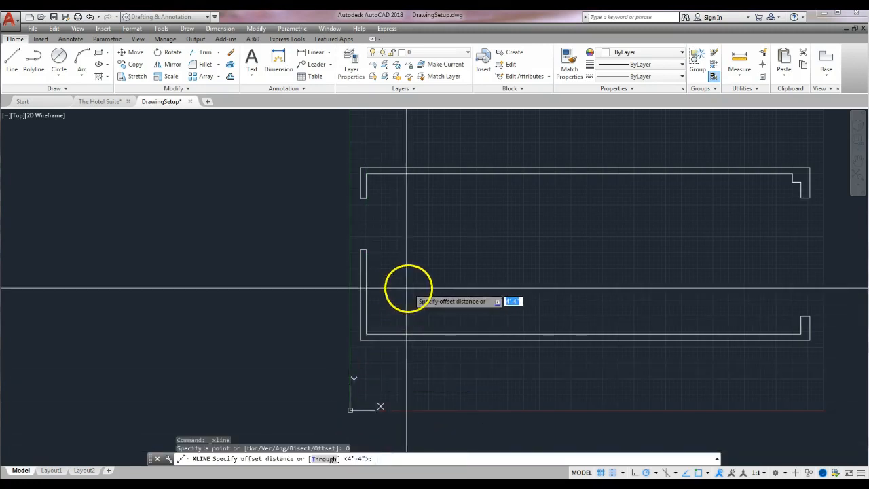
{"action": "type", "text": "2"}
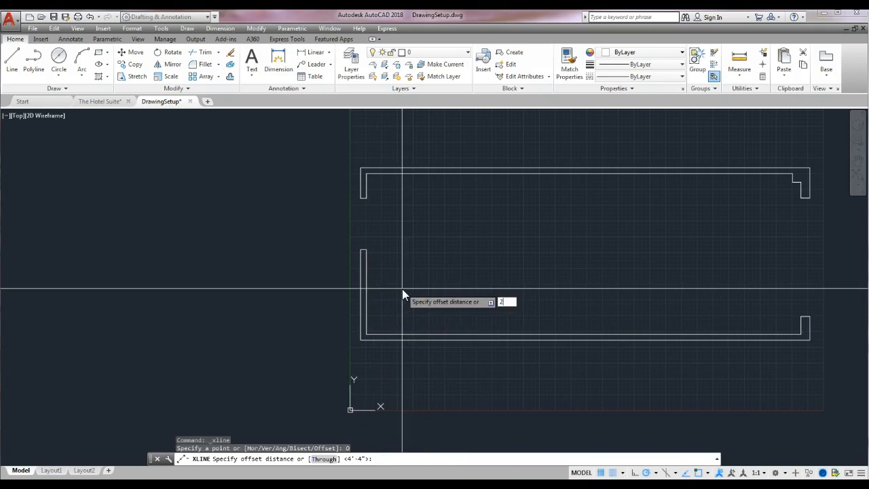
{"action": "type", "text": "'2-1/2"}
{"action": "key", "text": "Return"}
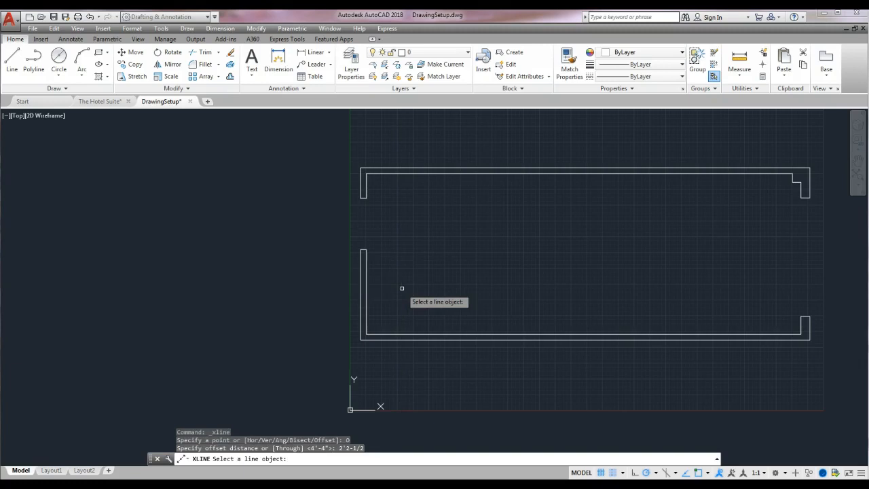
{"action": "left_click", "coordinate": [364, 247]}
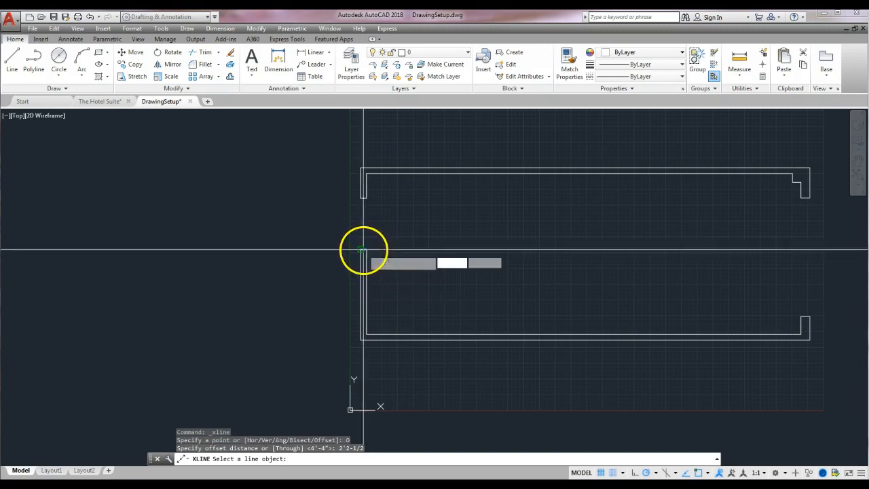
{"action": "left_click", "coordinate": [379, 317]}
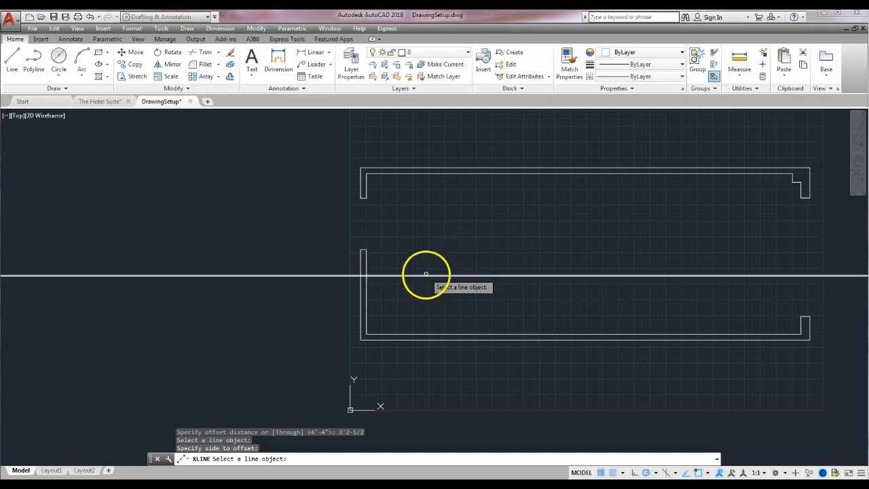
Create a vertical construction line offset 1'6" to the right of the left wall's inner line
{"action": "left_click", "coordinate": [65, 89]}
{"action": "left_click", "coordinate": [33, 100]}
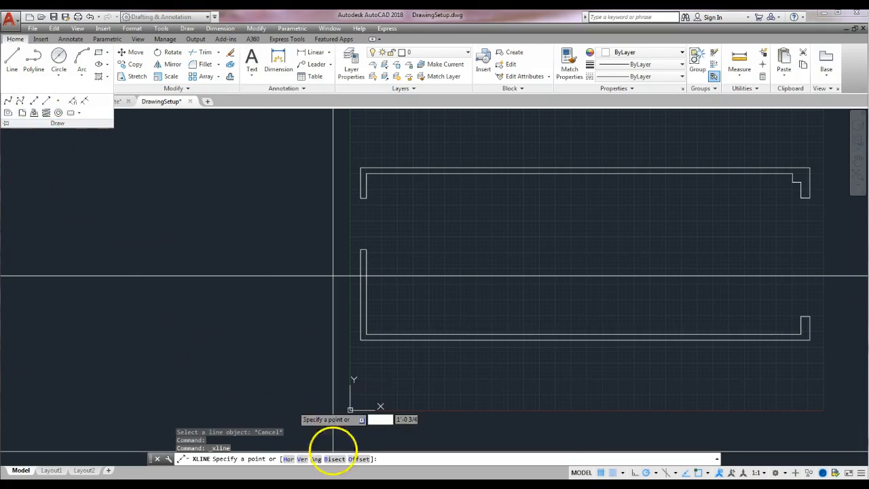
{"action": "left_click", "coordinate": [359, 459]}
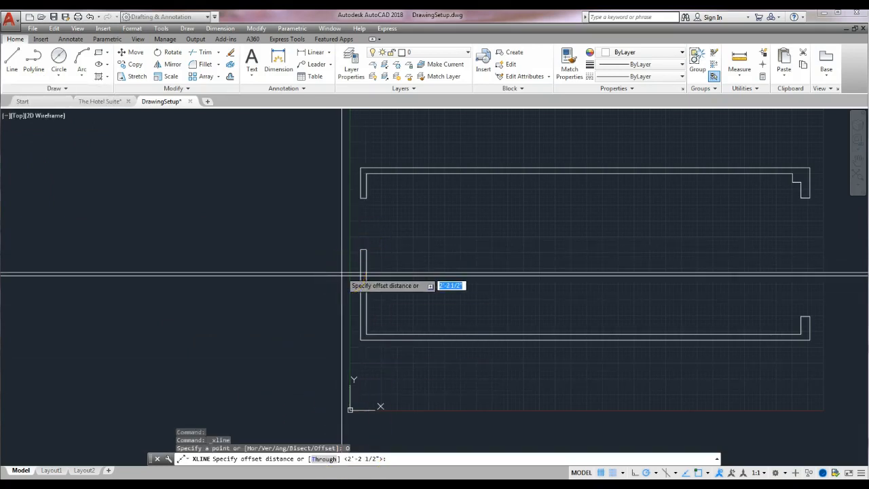
{"action": "type", "text": "1'6"}
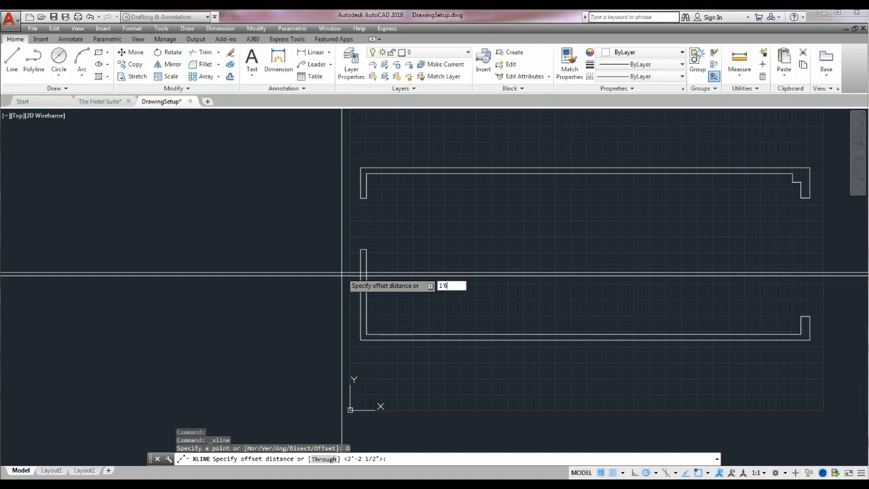
{"action": "key", "text": "Return"}
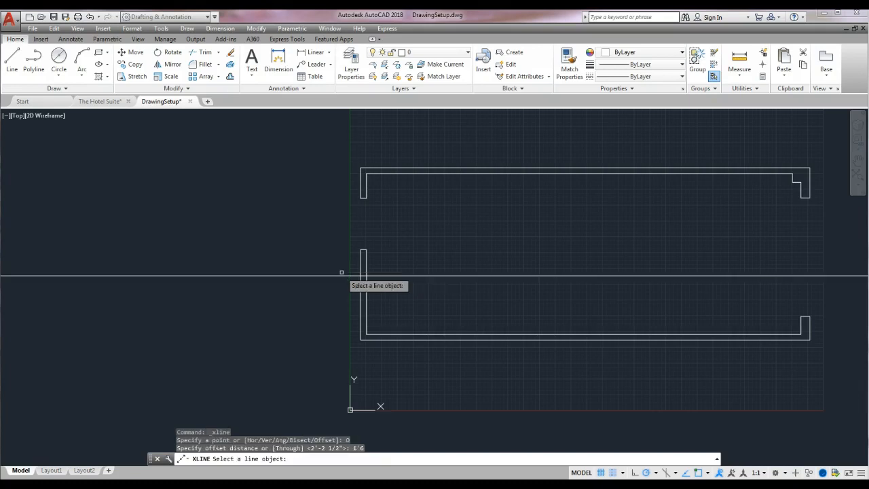
{"action": "left_click", "coordinate": [365, 264]}
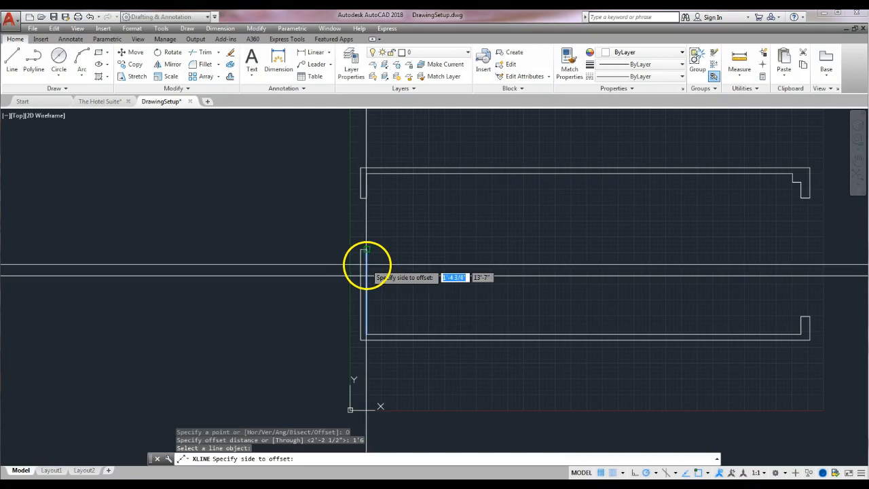
{"action": "left_click", "coordinate": [543, 261]}
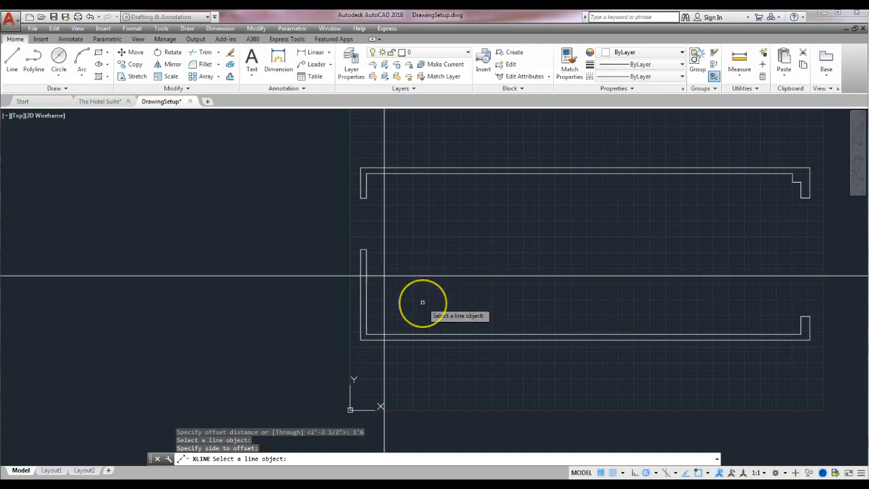
Create construction lines offset 6" to the left of the vertical construction line and 6" below the horizontal one
{"action": "left_click", "coordinate": [68, 89]}
{"action": "left_click", "coordinate": [34, 101]}
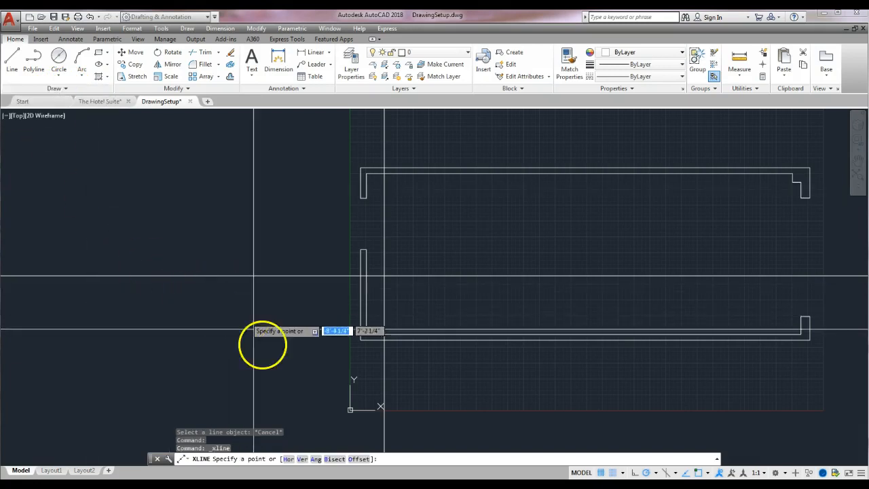
{"action": "left_click", "coordinate": [357, 459]}
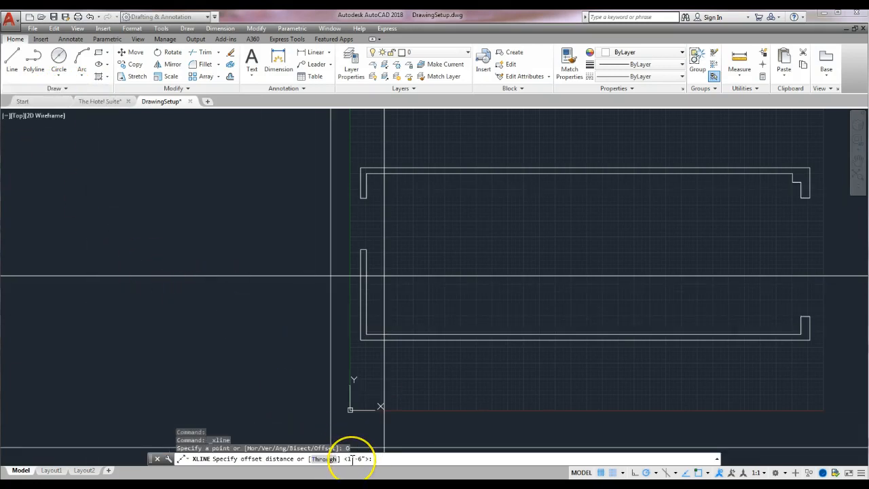
{"action": "type", "text": "6"}
{"action": "key", "text": "Return"}
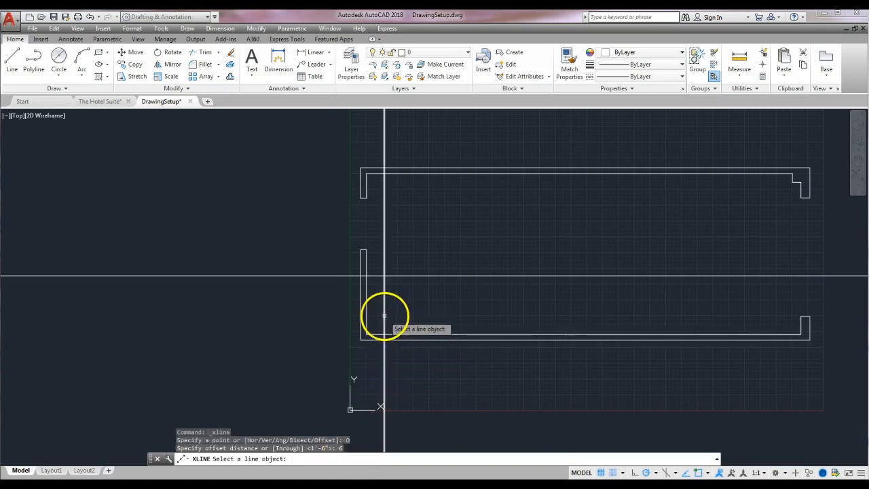
{"action": "left_click", "coordinate": [385, 315]}
{"action": "left_click", "coordinate": [275, 318]}
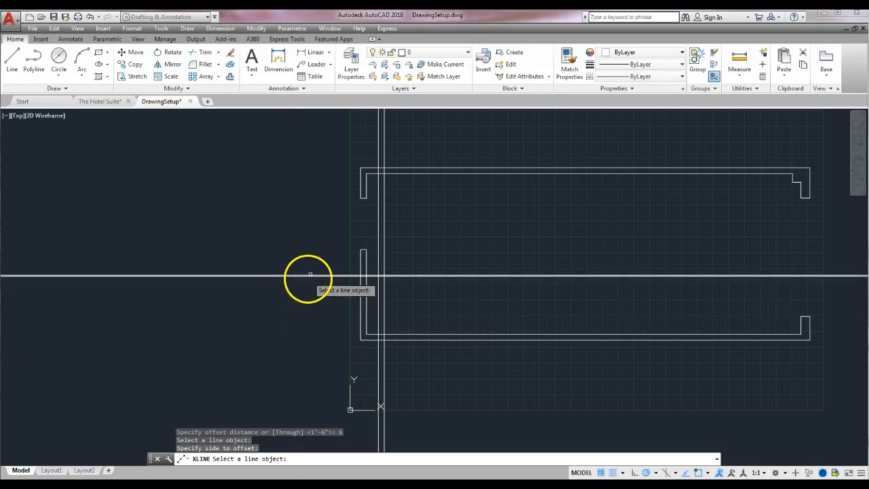
{"action": "left_click", "coordinate": [311, 276]}
{"action": "left_click", "coordinate": [313, 328]}
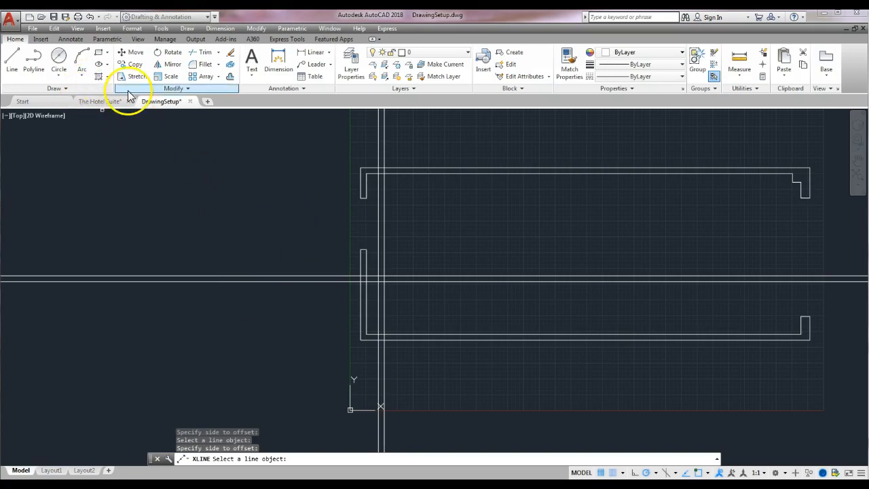
Trim the horizontal construction lines outside the left wall and the vertical ones below the bottom wall, using the surrounding lines as cutting edges
{"action": "left_click", "coordinate": [202, 53]}
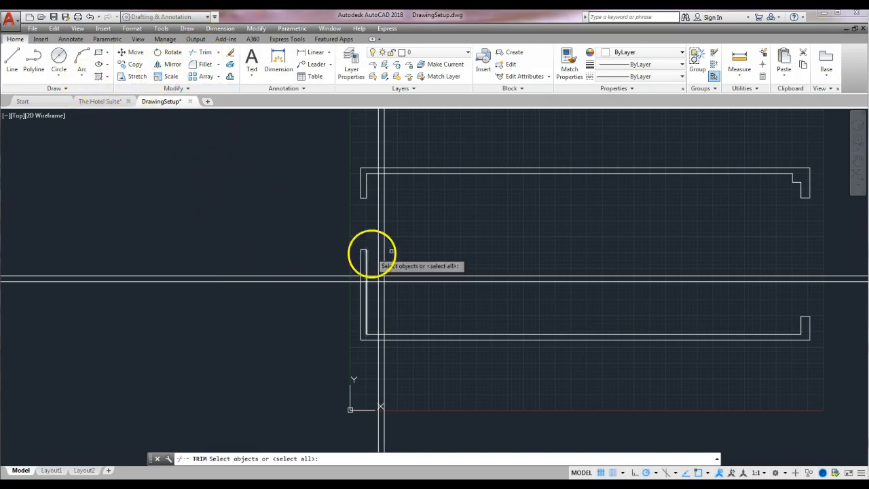
{"action": "left_click", "coordinate": [425, 236]}
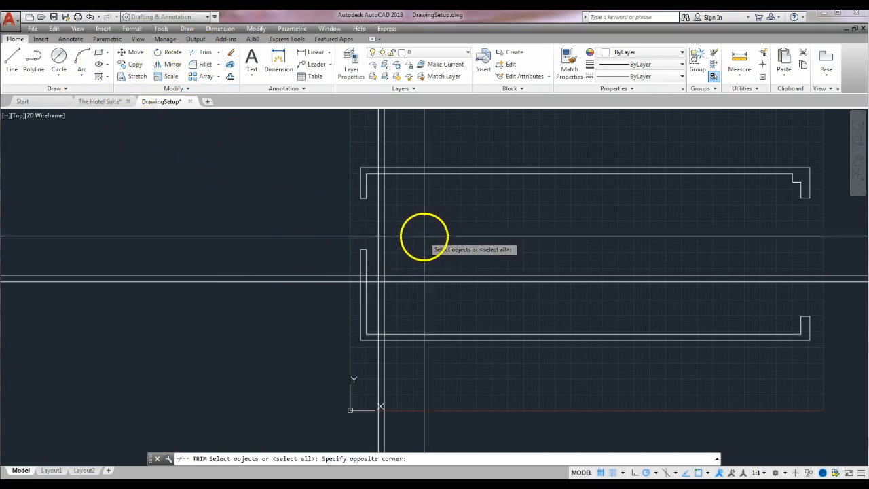
{"action": "left_click", "coordinate": [306, 360]}
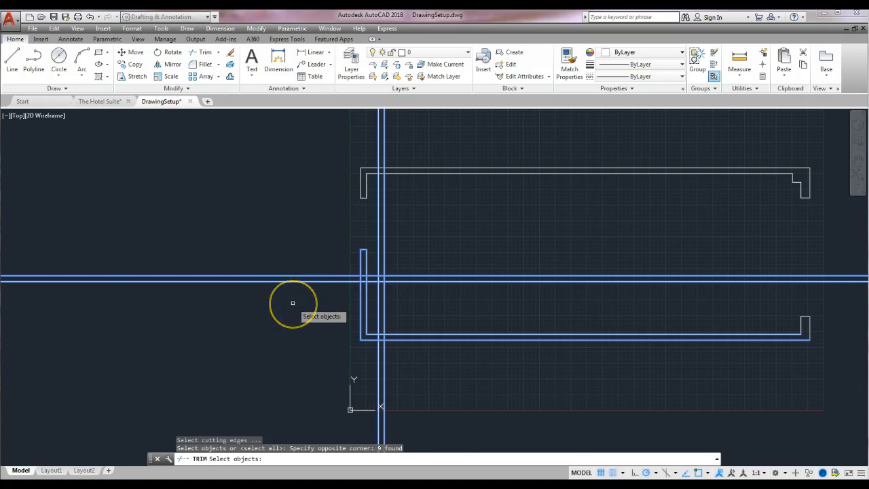
{"action": "key", "text": "Return"}
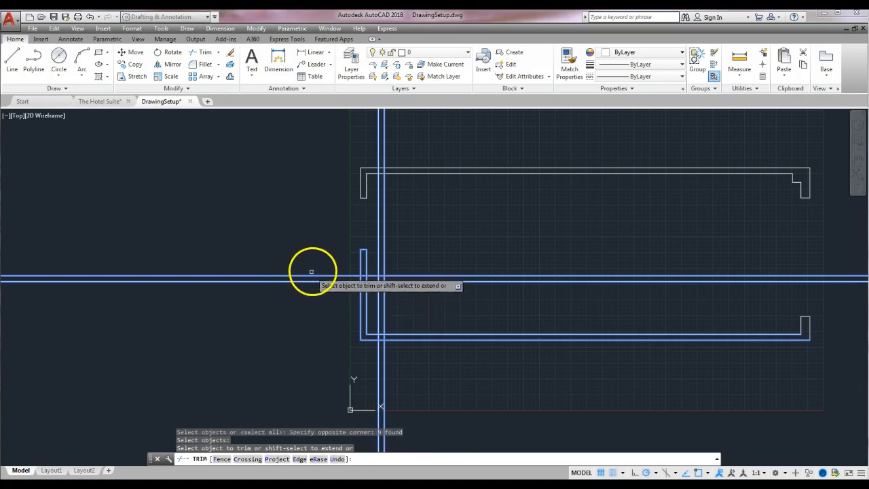
{"action": "left_click", "coordinate": [314, 279]}
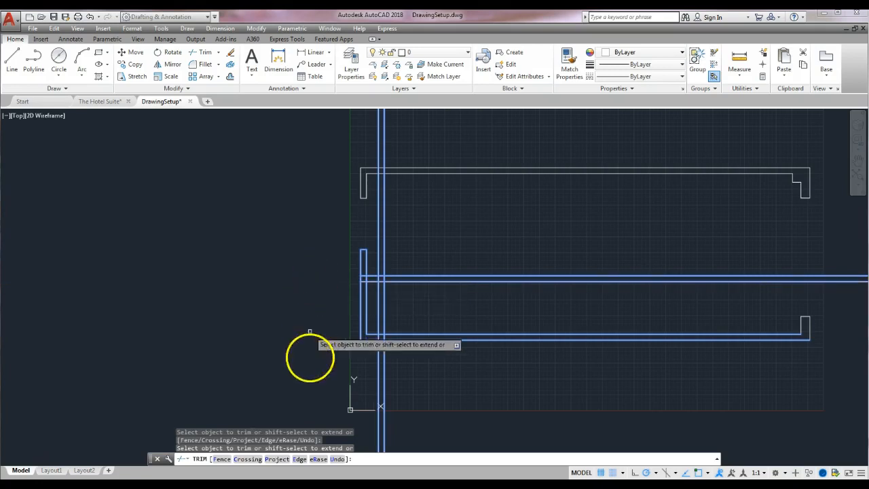
{"action": "left_click", "coordinate": [383, 358]}
{"action": "left_click", "coordinate": [379, 362]}
Trim away the old lower-left corner: the bottom wall lines left of the vertical pair and the left wall lines below the horizontal pair
{"action": "scroll", "coordinate": [367, 363], "scroll_direction": "up", "scroll_amount": 2}
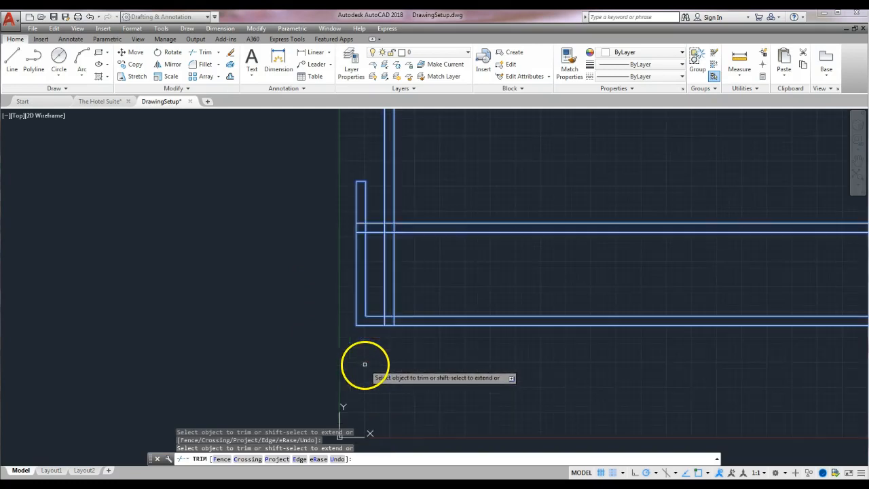
{"action": "left_click", "coordinate": [372, 324]}
{"action": "left_click", "coordinate": [372, 316]}
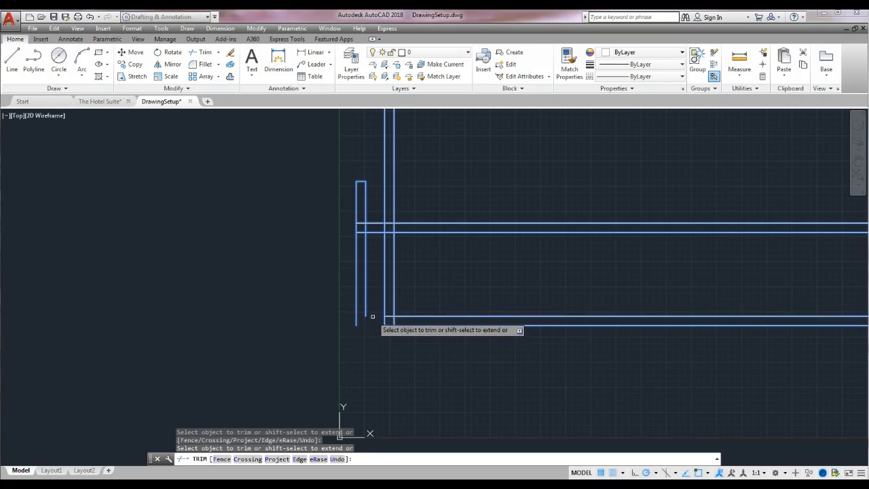
{"action": "left_click", "coordinate": [369, 291]}
{"action": "left_click", "coordinate": [357, 274]}
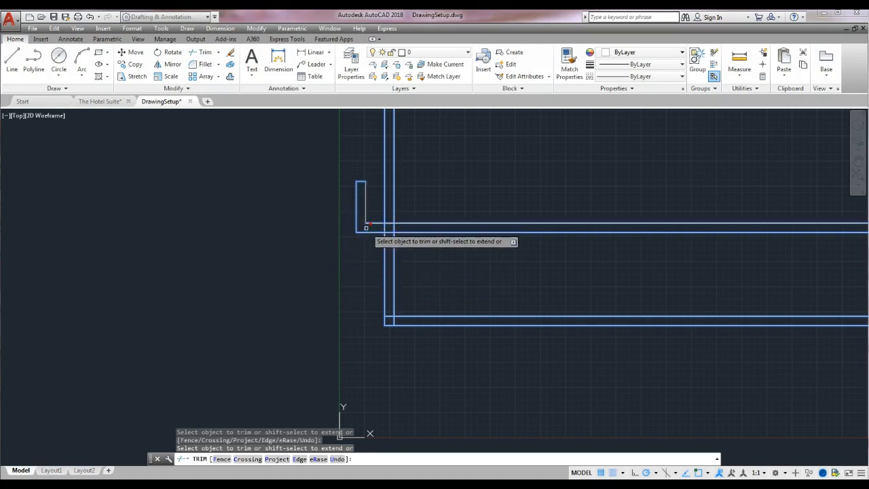
Trim the remaining construction line excess above, inside and to the right of the jog, leaving a clean stepped wall
{"action": "scroll", "coordinate": [418, 254], "scroll_direction": "up", "scroll_amount": 2}
{"action": "scroll", "coordinate": [419, 254], "scroll_direction": "down", "scroll_amount": 2}
{"action": "scroll", "coordinate": [414, 197], "scroll_direction": "down", "scroll_amount": 3}
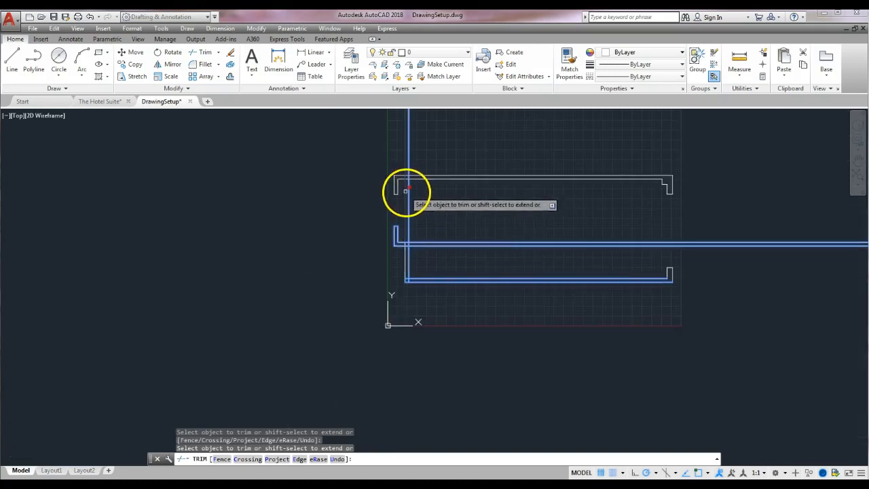
{"action": "left_click", "coordinate": [406, 233]}
{"action": "scroll", "coordinate": [405, 242], "scroll_direction": "up", "scroll_amount": 4}
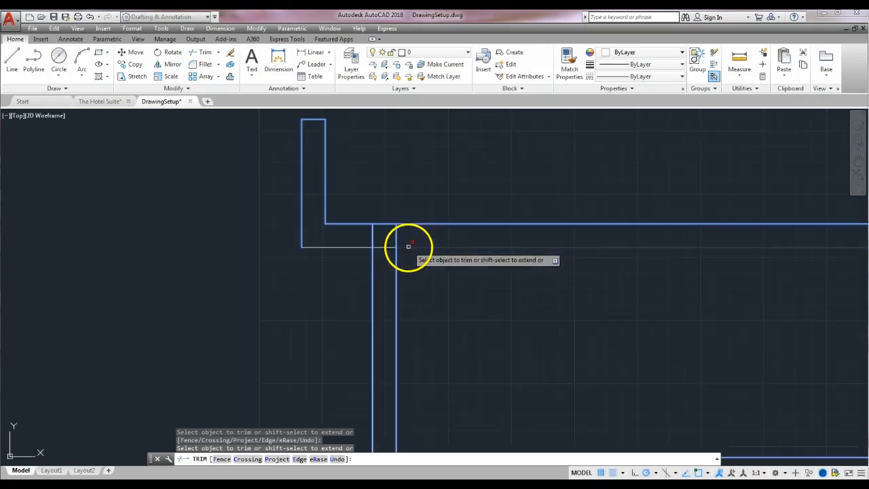
{"action": "left_click", "coordinate": [423, 247]}
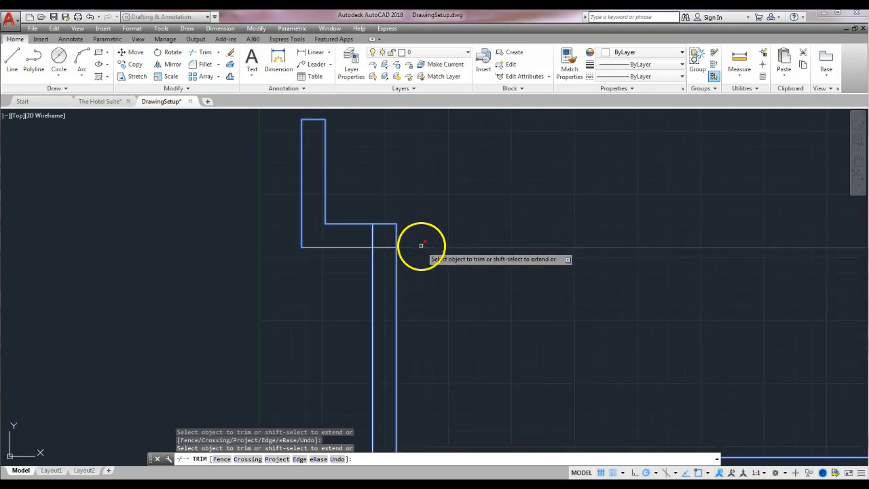
{"action": "left_click", "coordinate": [388, 247]}
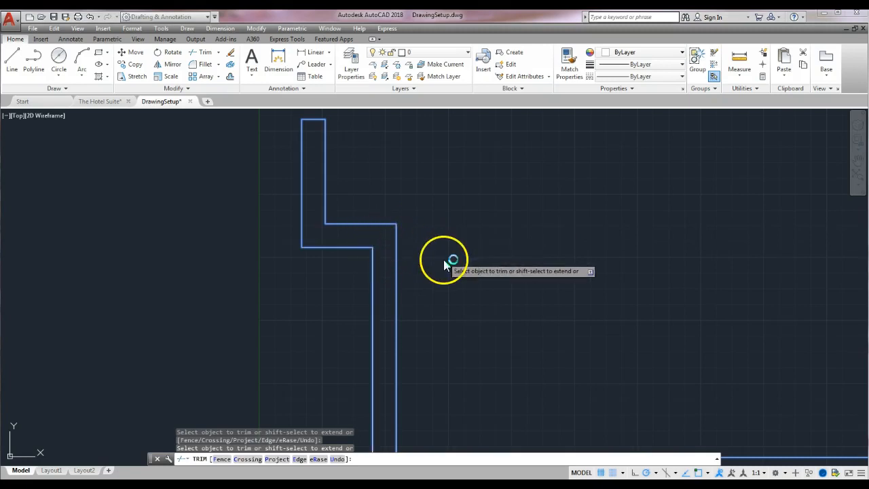
{"action": "key", "text": "Return"}
Trim the overlapping inner wall lines at the new lower-left corner, using the inner vertical and horizontal lines as cutting edges
{"action": "scroll", "coordinate": [444, 293], "scroll_direction": "down", "scroll_amount": 5}
{"action": "mouse_move", "coordinate": [454, 312]}
{"action": "middle_mouse_down"}
{"action": "mouse_move", "coordinate": [409, 294]}
{"action": "mouse_move", "coordinate": [395, 275]}
{"action": "middle_mouse_up"}
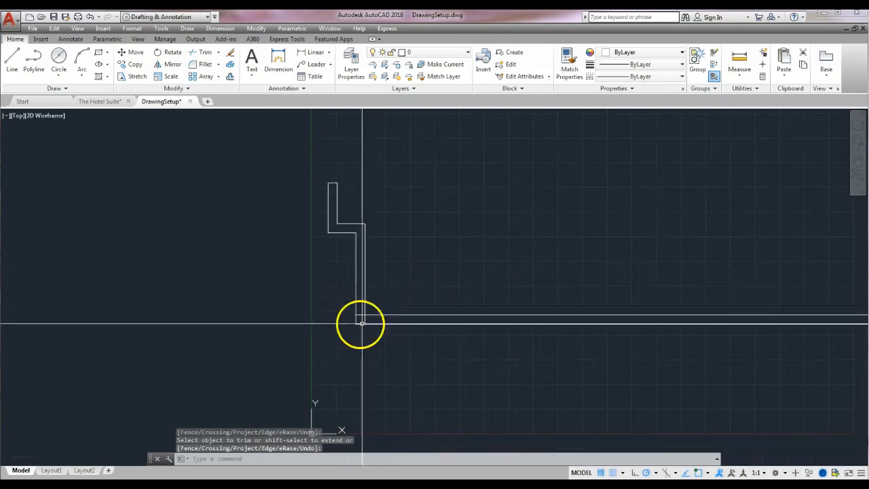
{"action": "scroll", "coordinate": [376, 297], "scroll_direction": "up", "scroll_amount": 2}
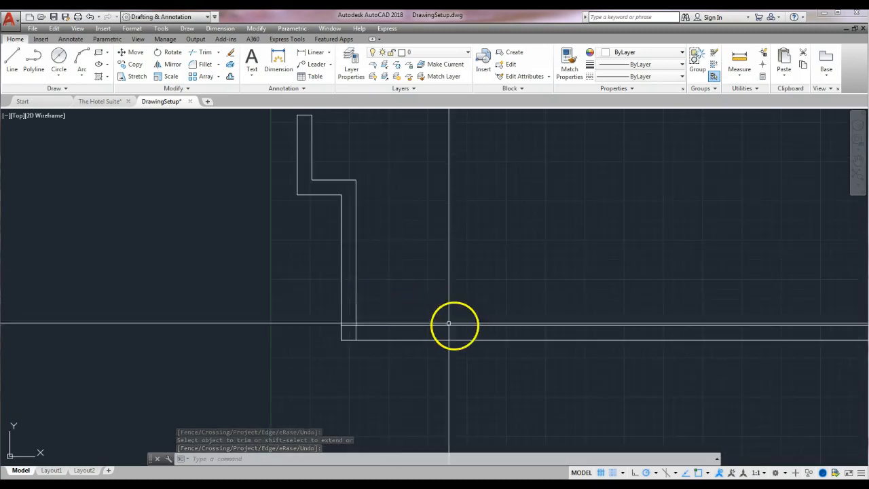
{"action": "left_click", "coordinate": [204, 52]}
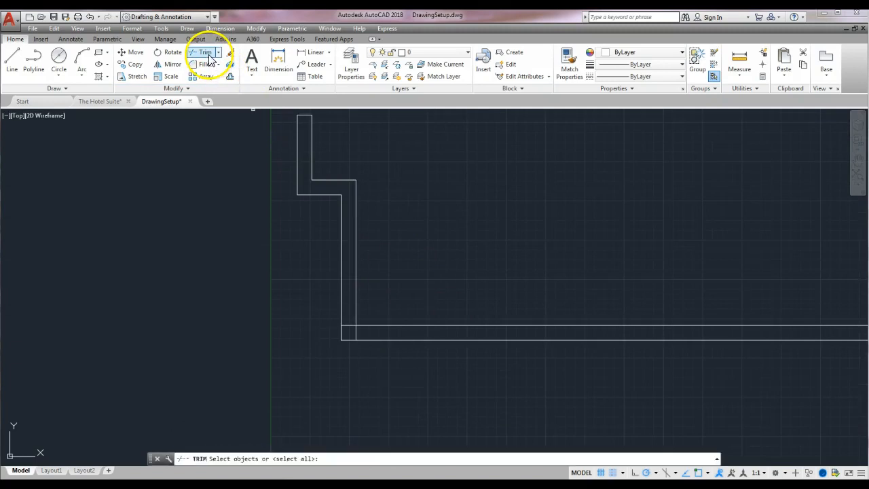
{"action": "left_click", "coordinate": [356, 311]}
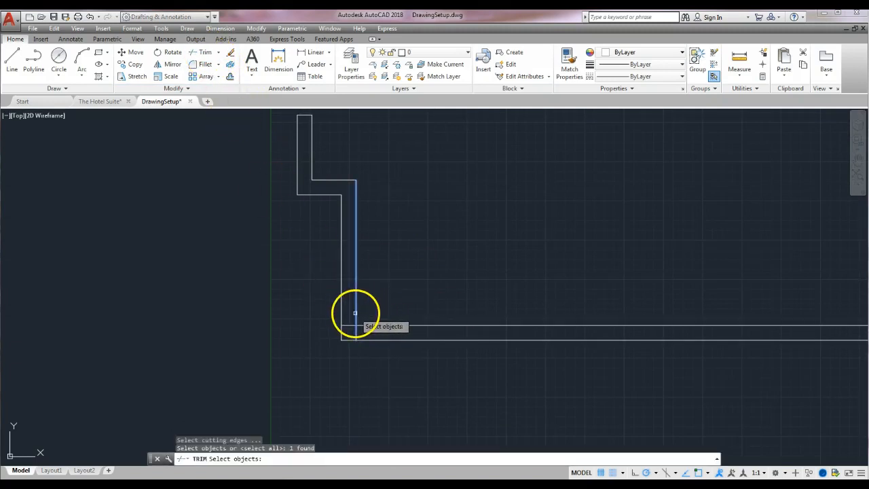
{"action": "left_click", "coordinate": [364, 324]}
{"action": "key", "text": "Return"}
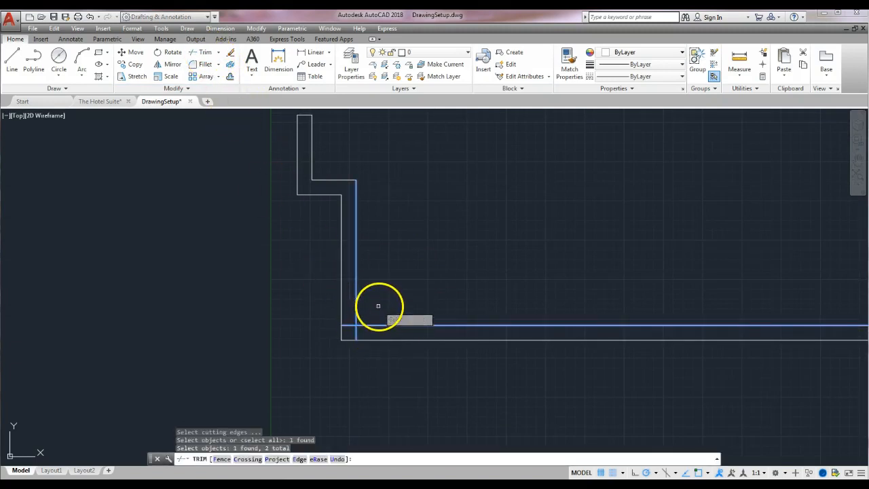
{"action": "left_click", "coordinate": [347, 325]}
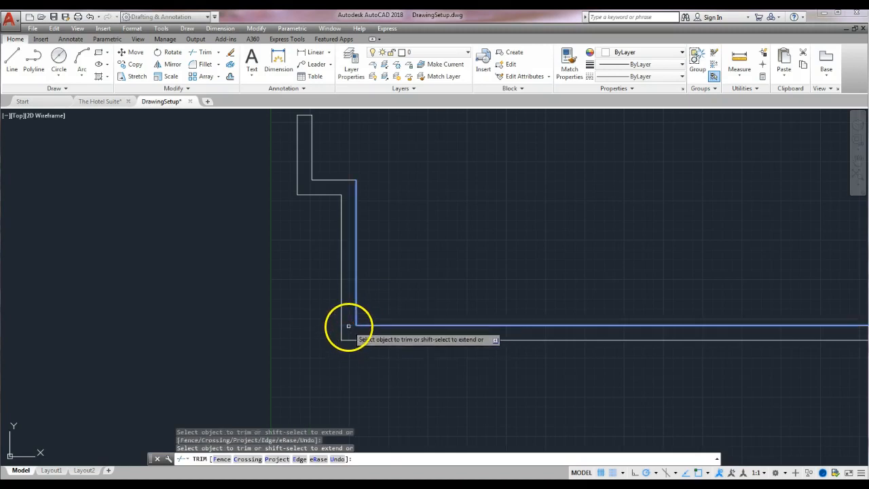
{"action": "key", "text": "Return"}
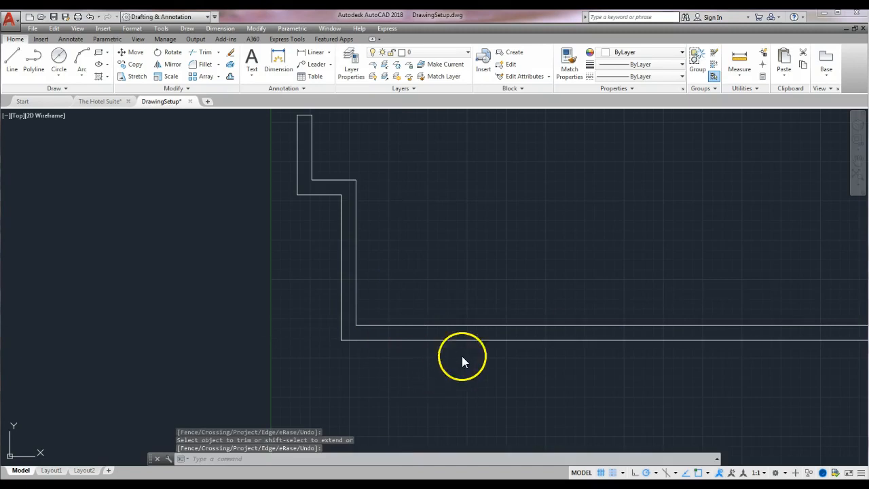
Offset the upper horizontal line of the left wall's jog 1'8" downward to mark the upper edge of an opening
{"action": "scroll", "coordinate": [459, 265], "scroll_direction": "down", "scroll_amount": 3}
{"action": "middle_click_drag", "start_coordinate": [494, 302], "coordinate": [431, 323]}
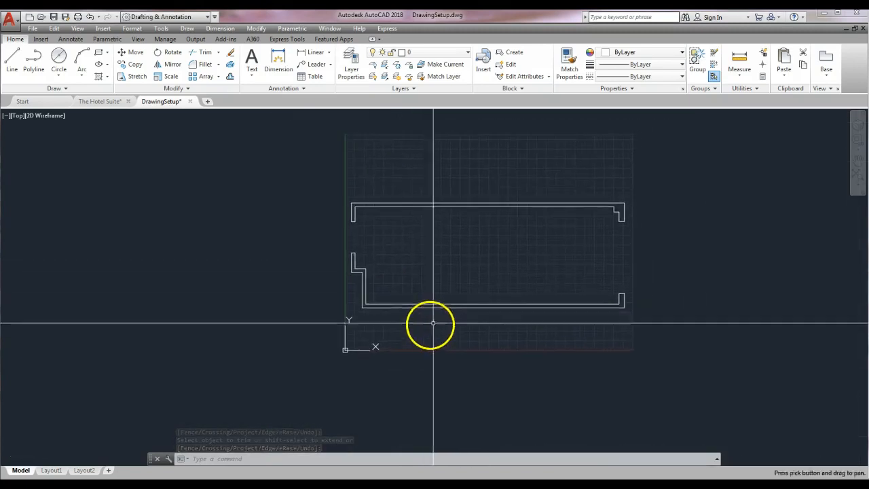
{"action": "scroll", "coordinate": [408, 264], "scroll_direction": "up", "scroll_amount": 4}
{"action": "scroll", "coordinate": [409, 265], "scroll_direction": "down", "scroll_amount": 2}
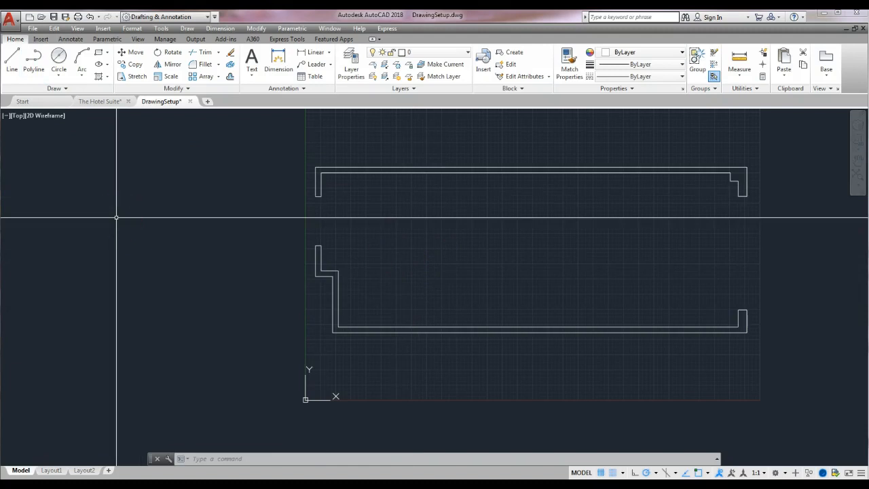
{"action": "scroll", "coordinate": [317, 295], "scroll_direction": "up", "scroll_amount": 4}
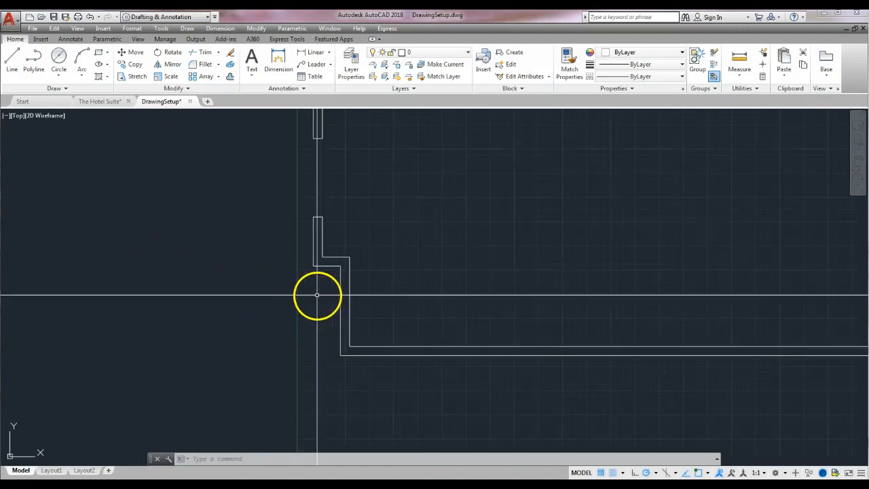
{"action": "middle_click_drag", "start_coordinate": [320, 293], "coordinate": [283, 306]}
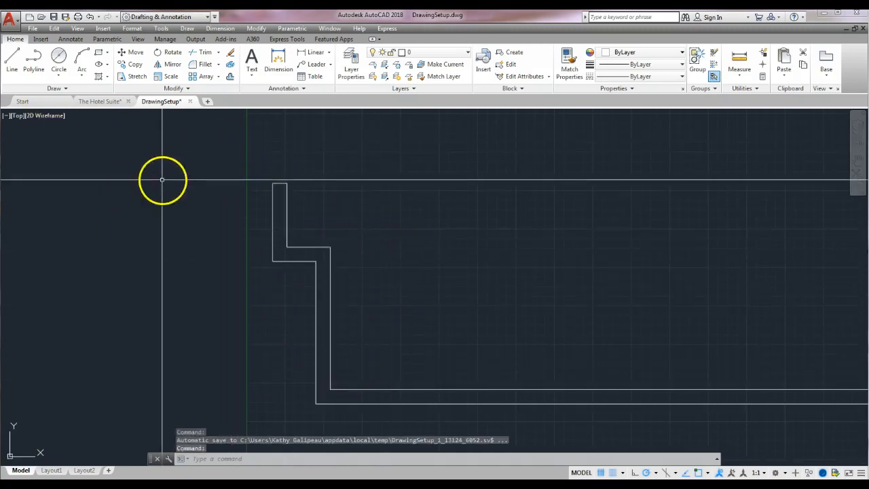
{"action": "type", "text": "o"}
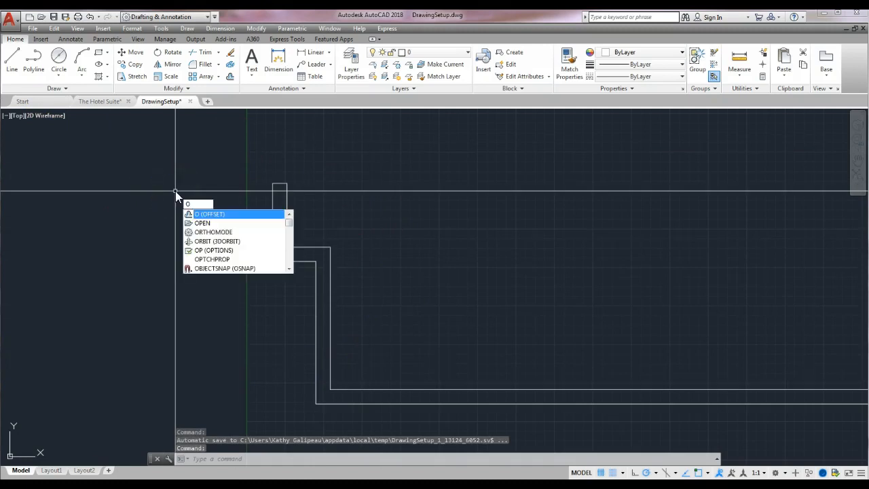
{"action": "key", "text": "Return"}
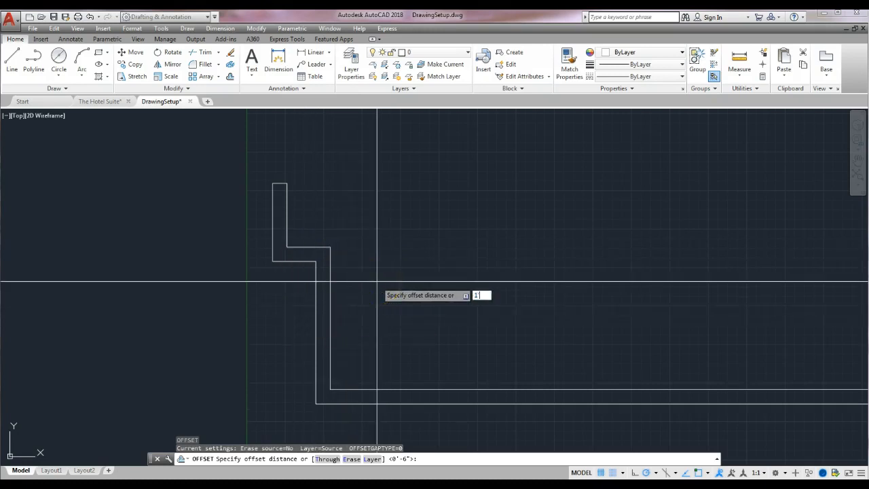
{"action": "key", "text": "Return"}
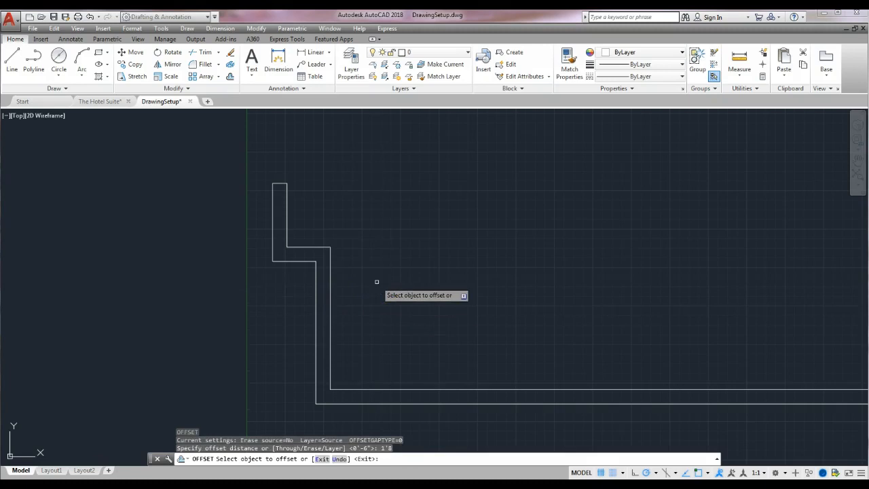
{"action": "left_click", "coordinate": [299, 247]}
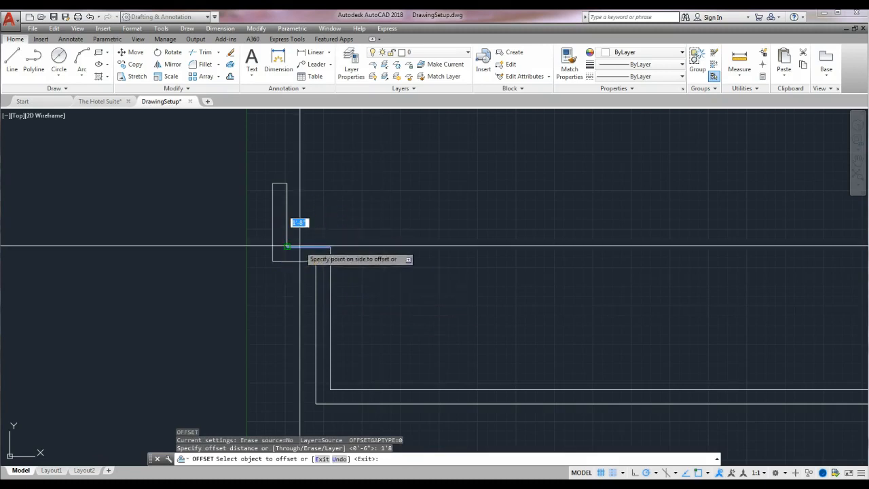
{"action": "left_click", "coordinate": [296, 362]}
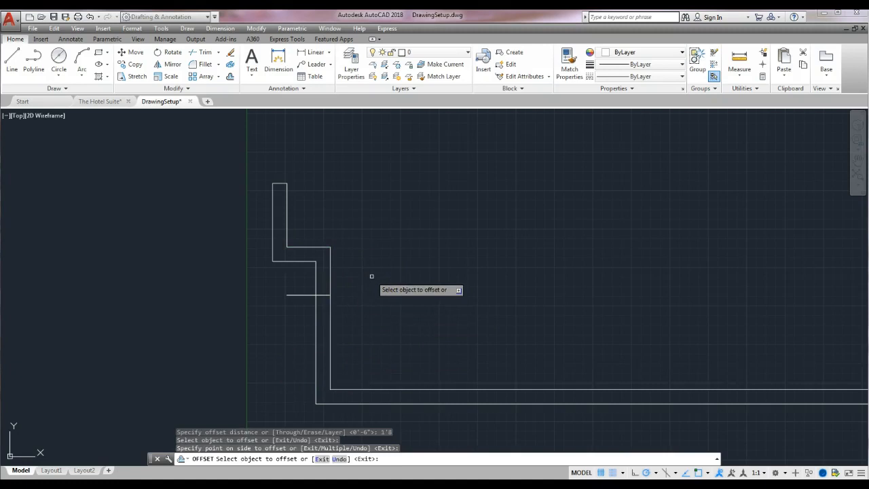
{"action": "key", "text": "Return"}
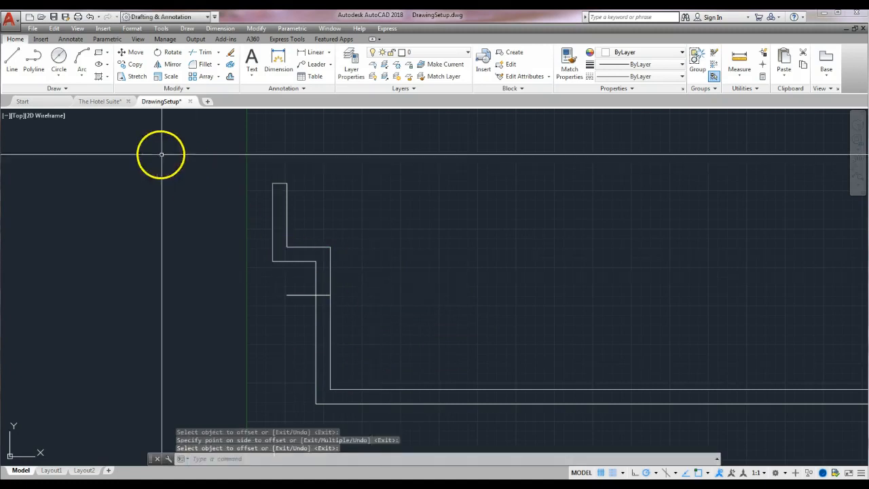
Offset the new horizontal marker line 3' downward to mark the lower edge of the opening in the left wall
{"action": "type", "text": "o"}
{"action": "key", "text": "Return"}
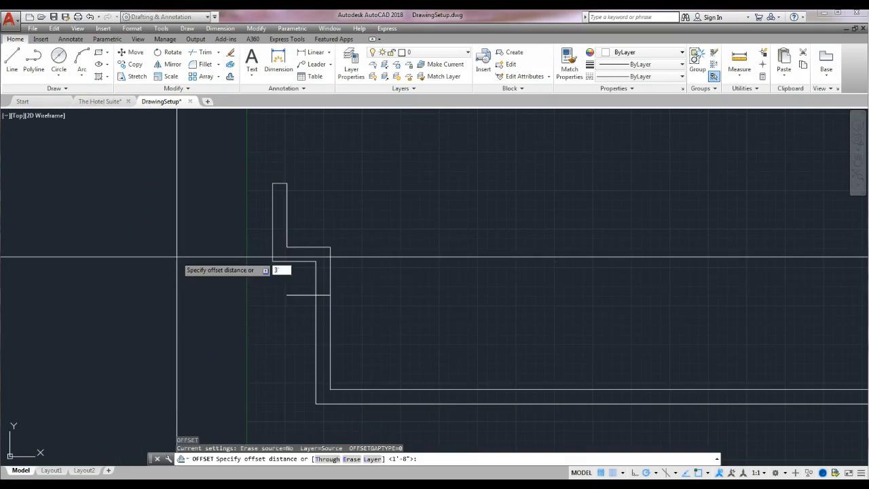
{"action": "type", "text": "3"}
{"action": "key", "text": "Return"}
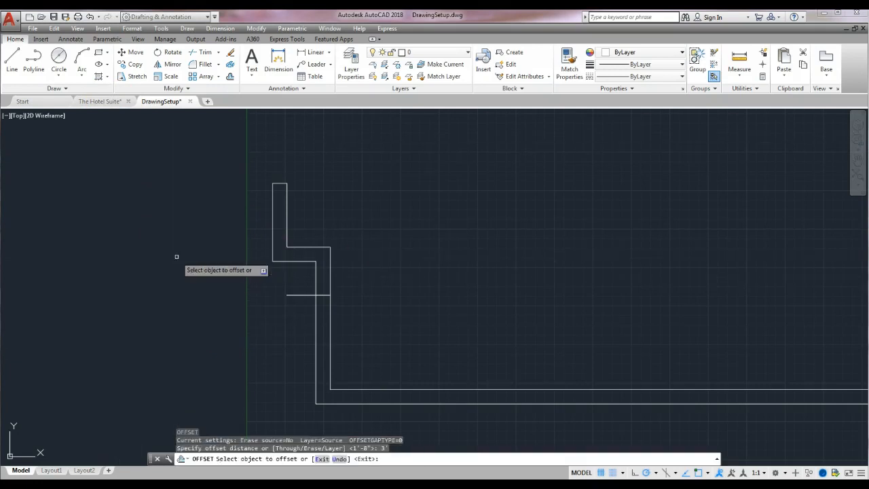
{"action": "left_click", "coordinate": [297, 295]}
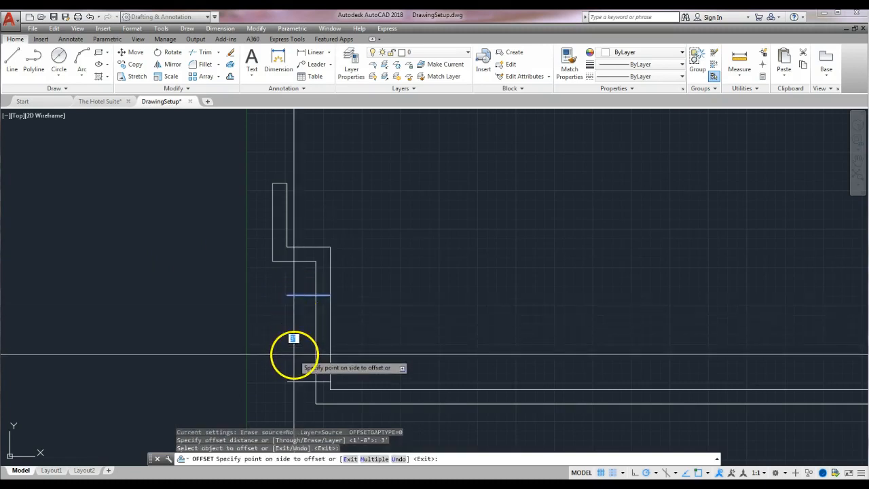
{"action": "left_click", "coordinate": [319, 307]}
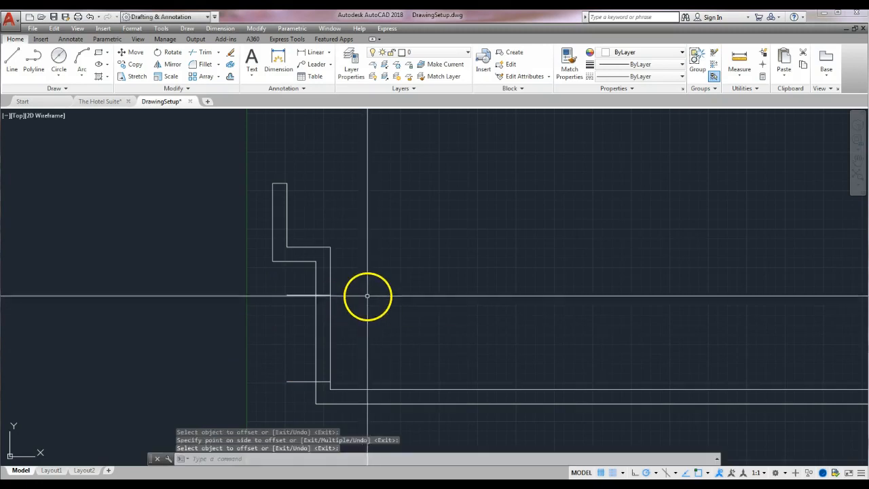
{"action": "key", "text": "Escape"}
Trim the parts of both opening marker lines that stick out left of the wall, using the surrounding lines as cutting edges
{"action": "mouse_move", "coordinate": [362, 336]}
{"action": "middle_mouse_down"}
{"action": "mouse_move", "coordinate": [383, 264]}
{"action": "mouse_move", "coordinate": [369, 260]}
{"action": "middle_mouse_up"}
{"action": "key", "text": "Escape"}
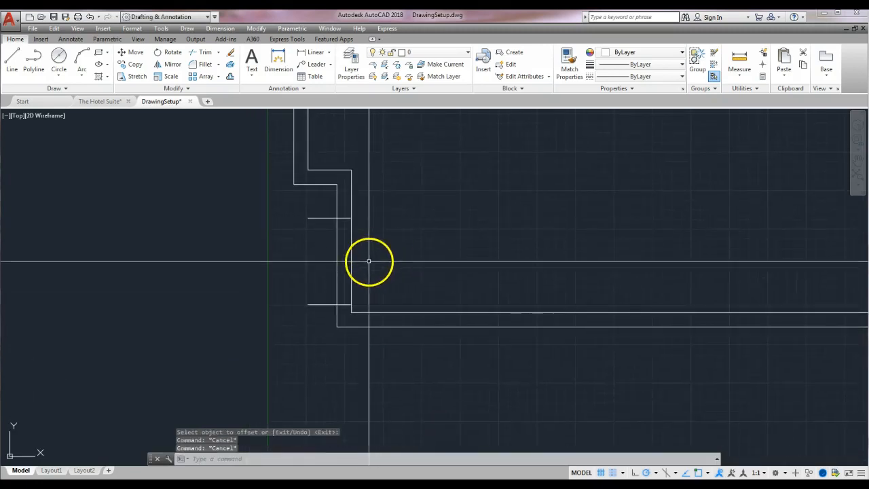
{"action": "left_click", "coordinate": [204, 53]}
{"action": "left_click", "coordinate": [372, 197]}
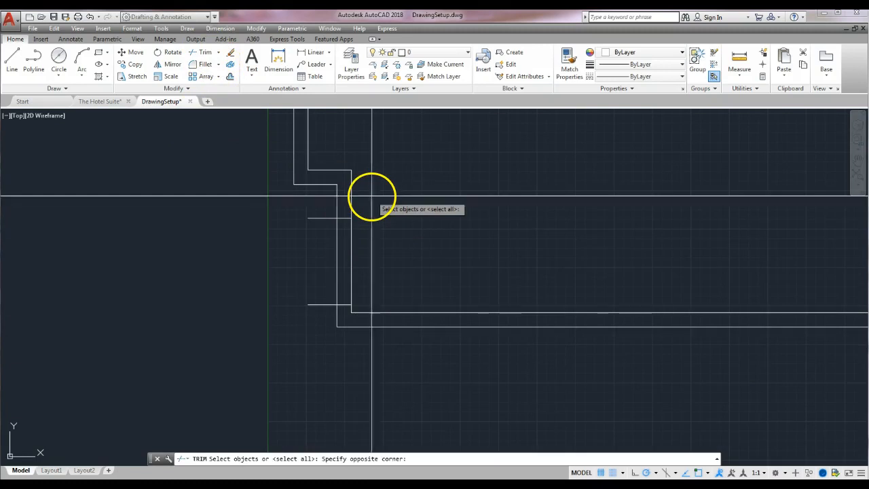
{"action": "left_click", "coordinate": [299, 334]}
{"action": "key", "text": "Return"}
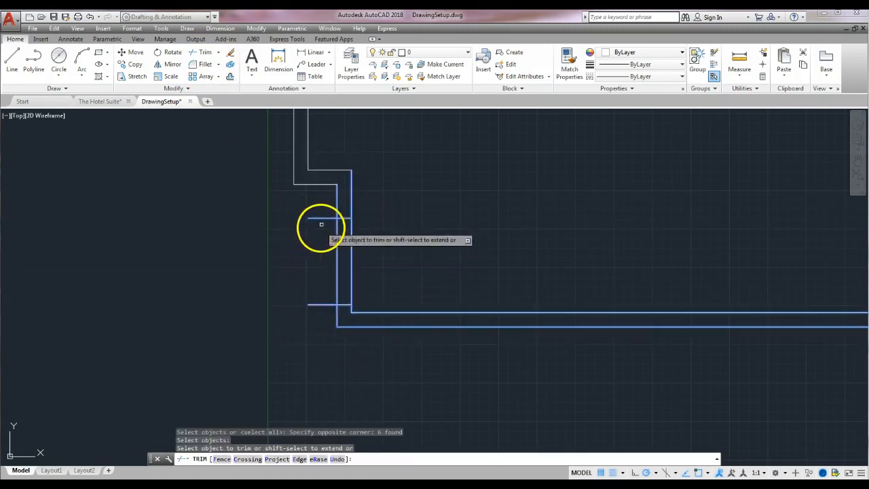
{"action": "left_click", "coordinate": [320, 219]}
{"action": "left_click", "coordinate": [317, 304]}
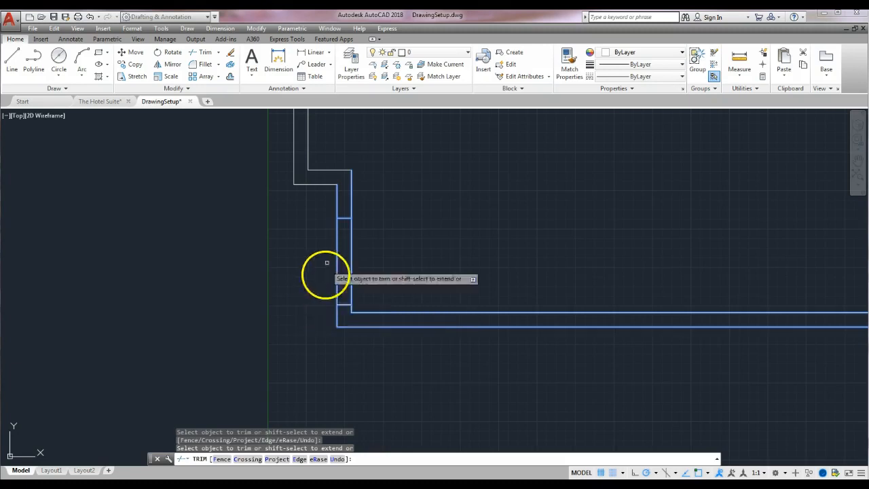
Trim the outer and inner left wall lines between the two markers to cut the 3' opening
{"action": "left_click", "coordinate": [338, 237]}
{"action": "left_click", "coordinate": [352, 237]}
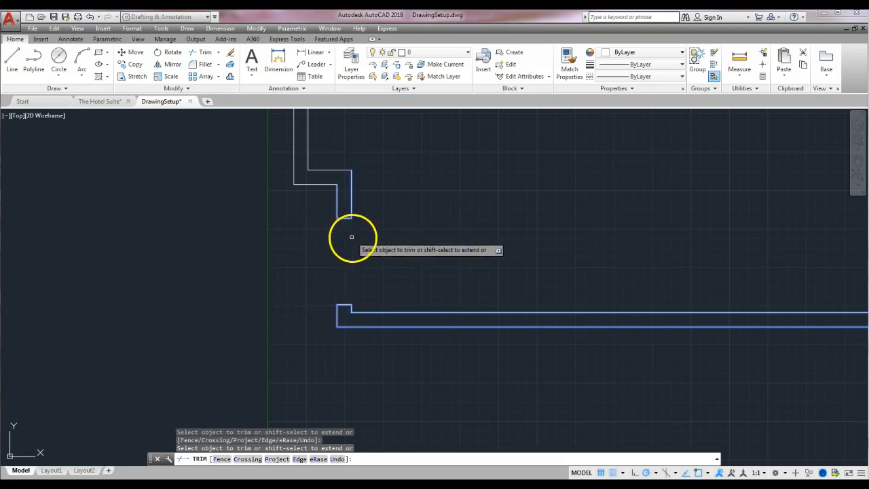
{"action": "key", "text": "Escape"}
{"action": "scroll", "coordinate": [380, 244], "scroll_direction": "down", "scroll_amount": 3}
{"action": "middle_click_drag", "start_coordinate": [427, 256], "coordinate": [355, 271]}
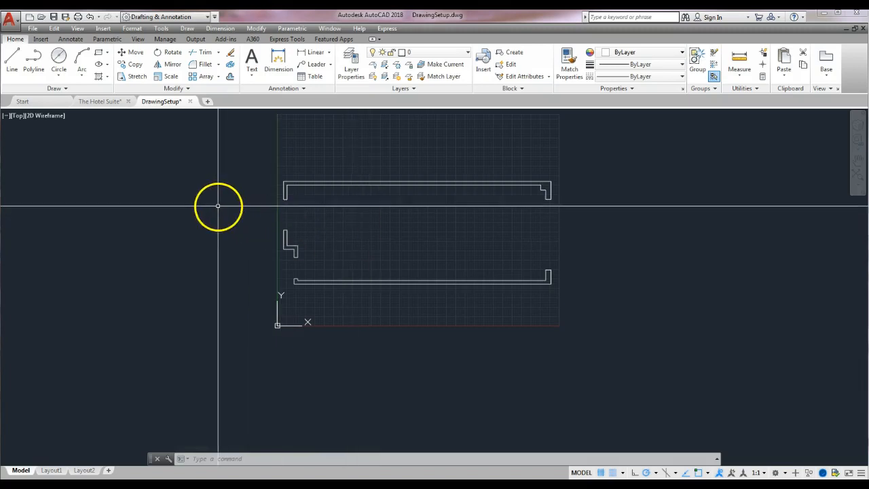
{"action": "left_click", "coordinate": [32, 27]}
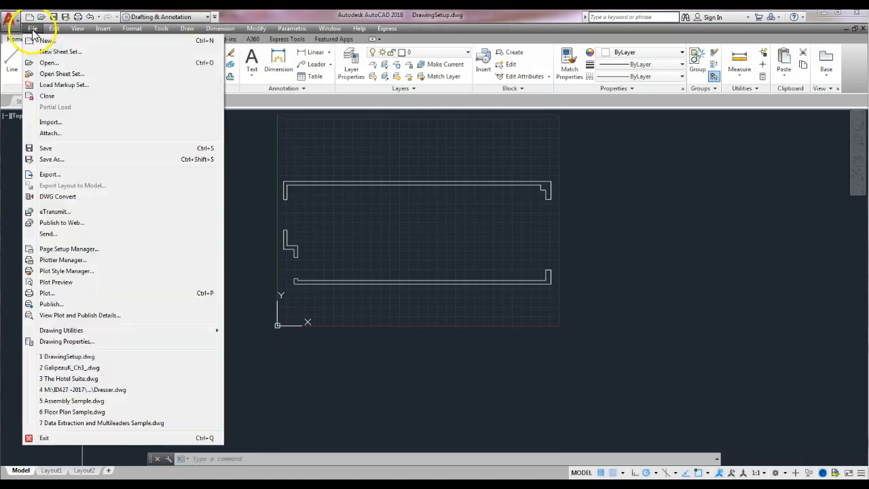
{"action": "left_click", "coordinate": [57, 159]}
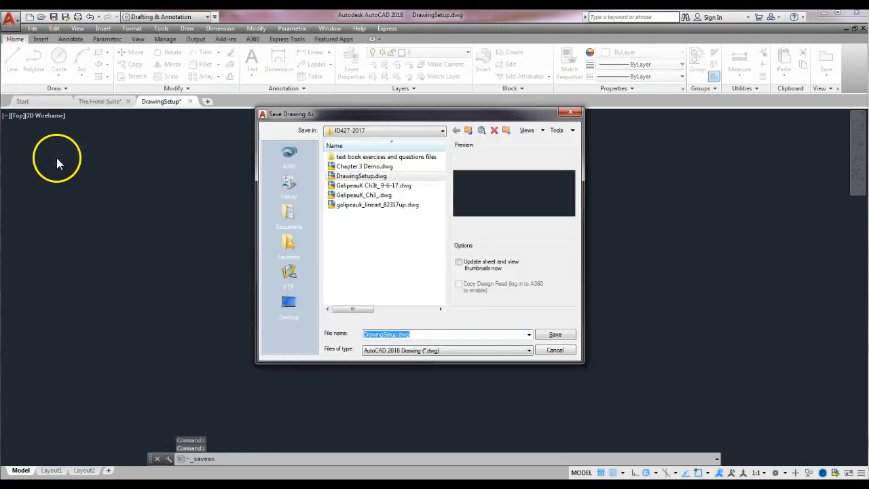
{"action": "left_click_drag", "start_coordinate": [364, 334], "coordinate": [398, 334]}
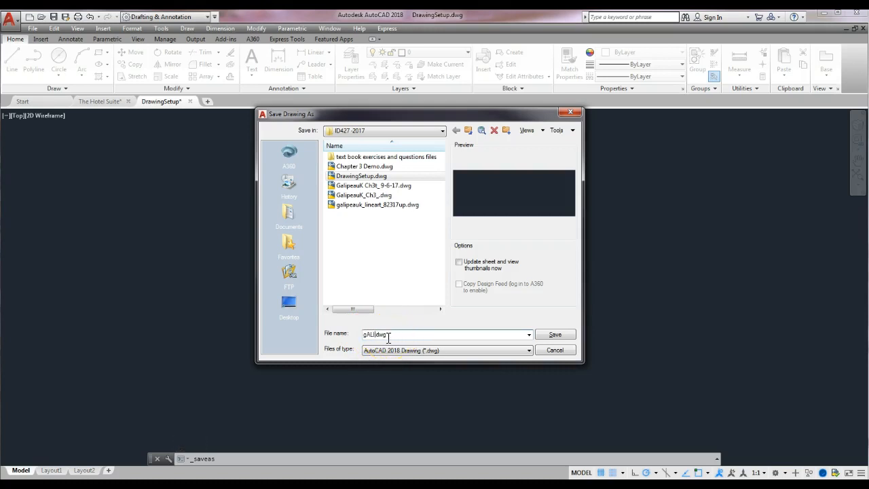
{"action": "key", "text": "Return"}
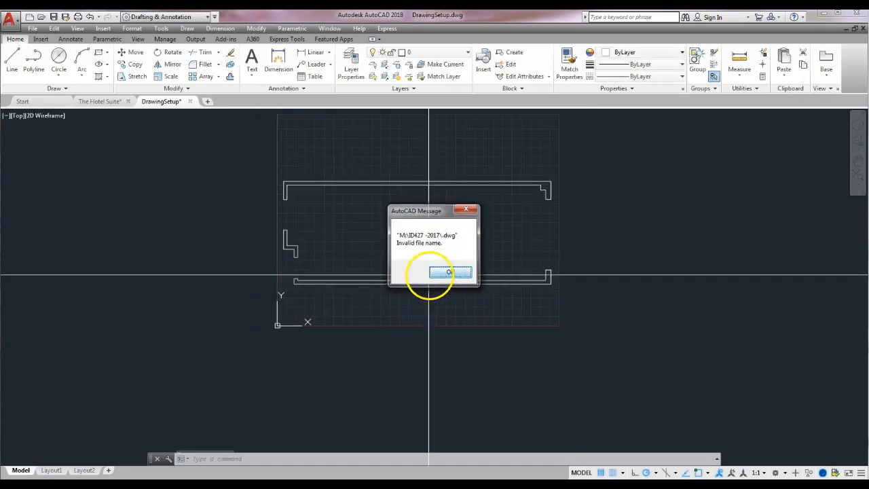
{"action": "left_click", "coordinate": [445, 274]}
Save the drawing as a new DWG in the ID427 -2017 folder, named with the author's name followed by _Hotelsuite-1_
{"action": "left_click", "coordinate": [32, 29]}
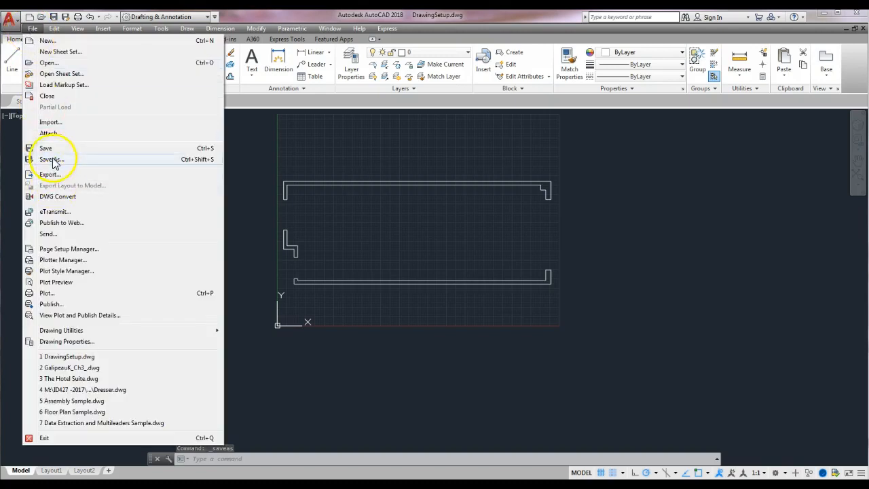
{"action": "left_click", "coordinate": [52, 160]}
{"action": "left_click_drag", "start_coordinate": [394, 333], "coordinate": [367, 332]}
{"action": "key", "text": "BackSpace"}
{"action": "key", "text": "BackSpace"}
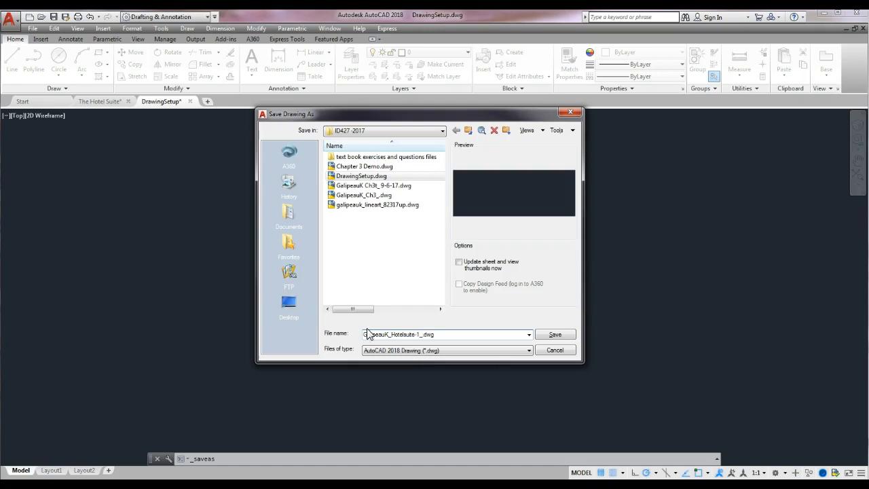
{"action": "left_click", "coordinate": [556, 336]}
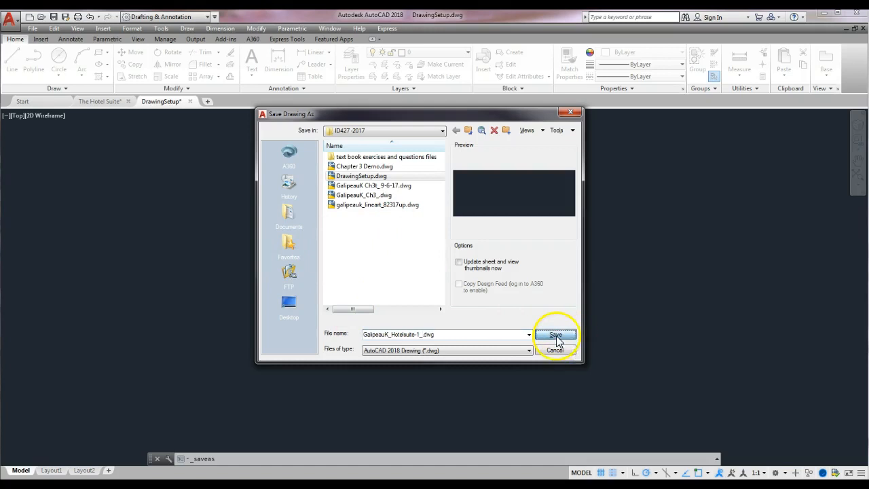